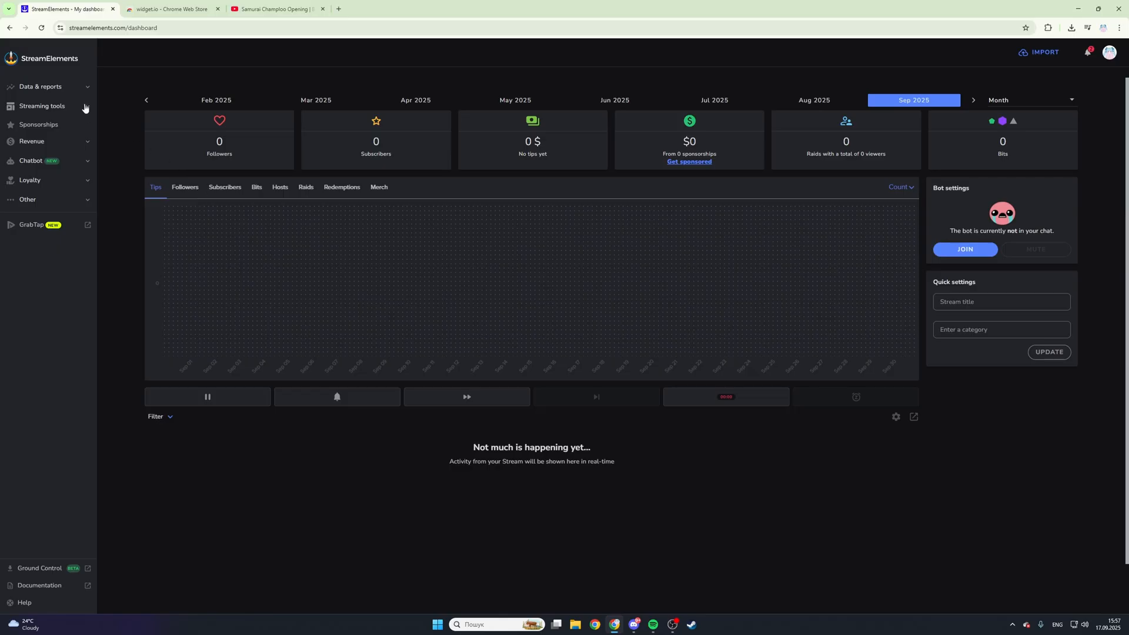
# - Create a new overlay from the My Overlays page with the resolution set to 1080p
pyautogui.click(87, 107)
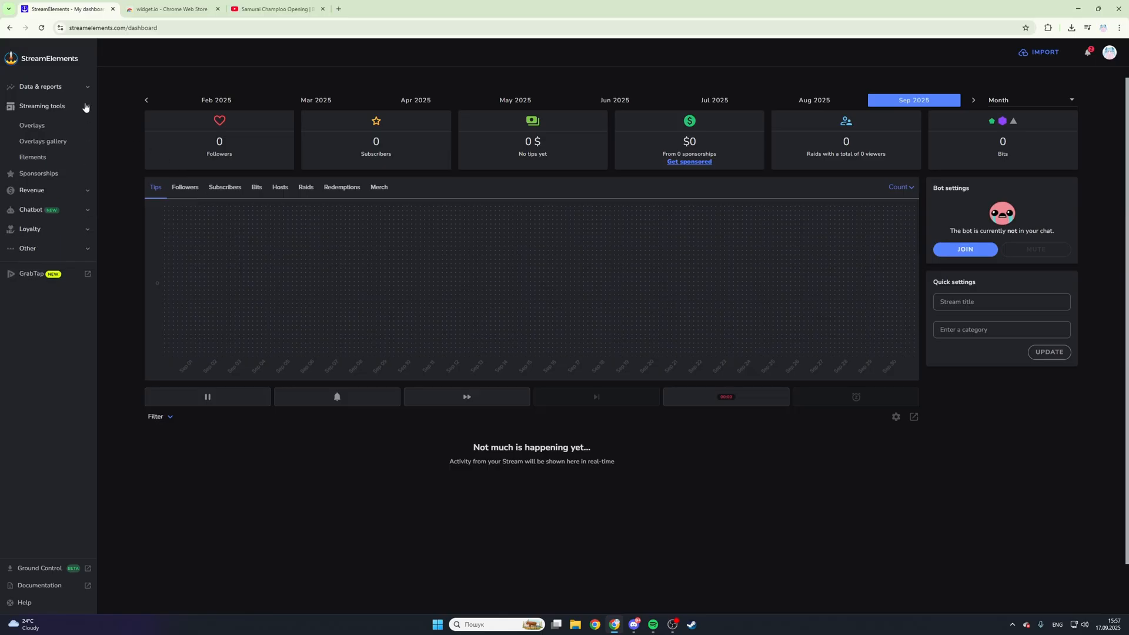
pyautogui.click(35, 132)
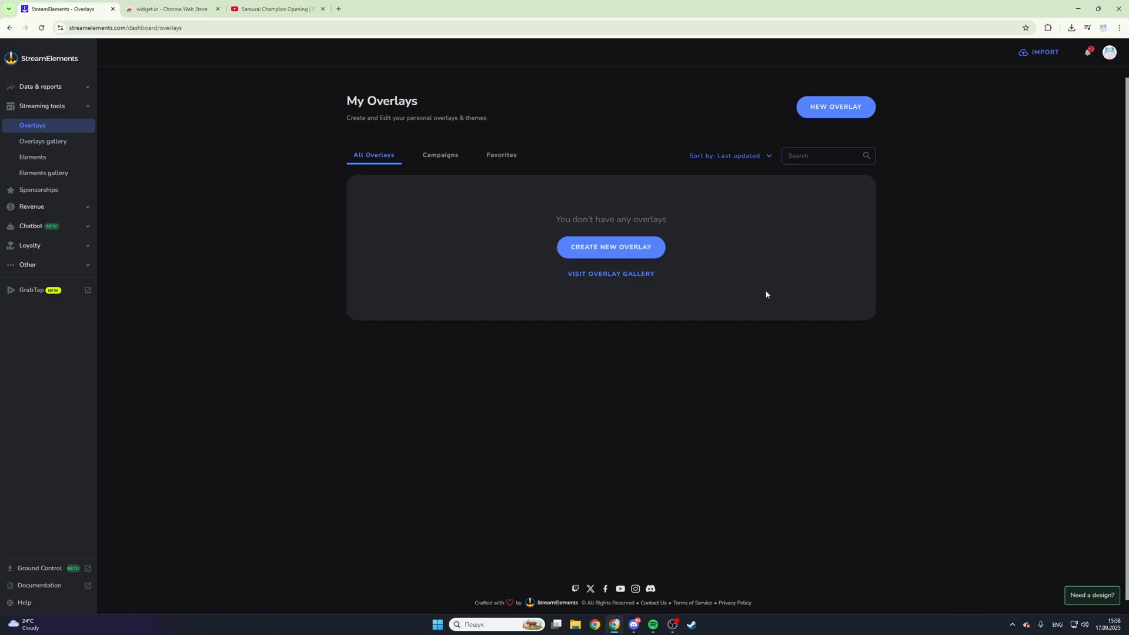
pyautogui.click(839, 116)
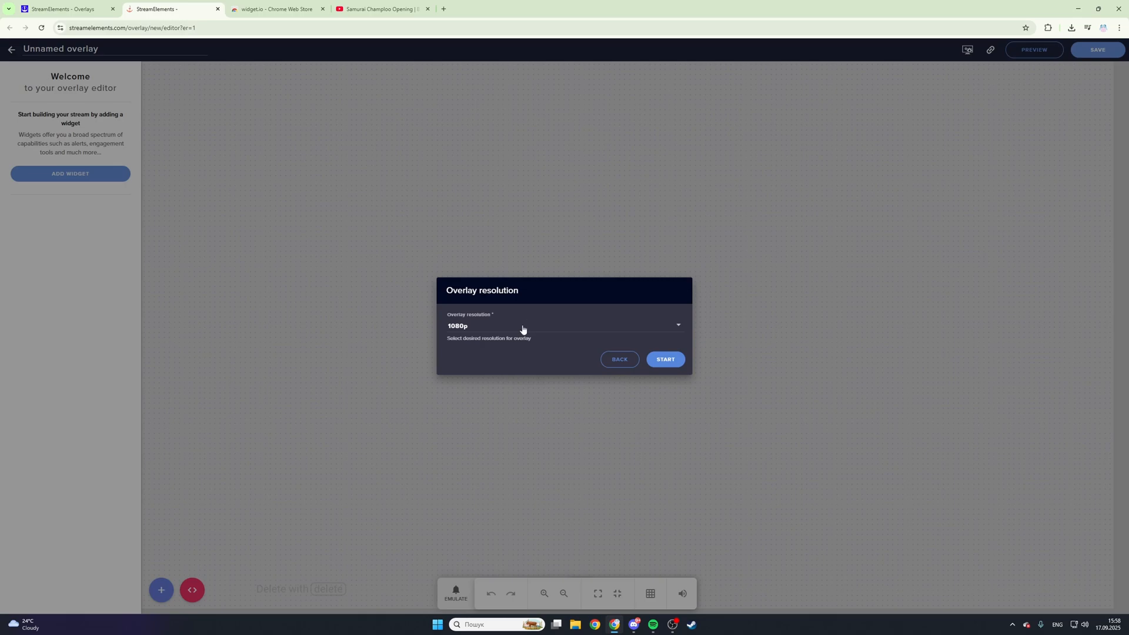
pyautogui.moveTo(496, 291); pyautogui.dragTo(508, 291)
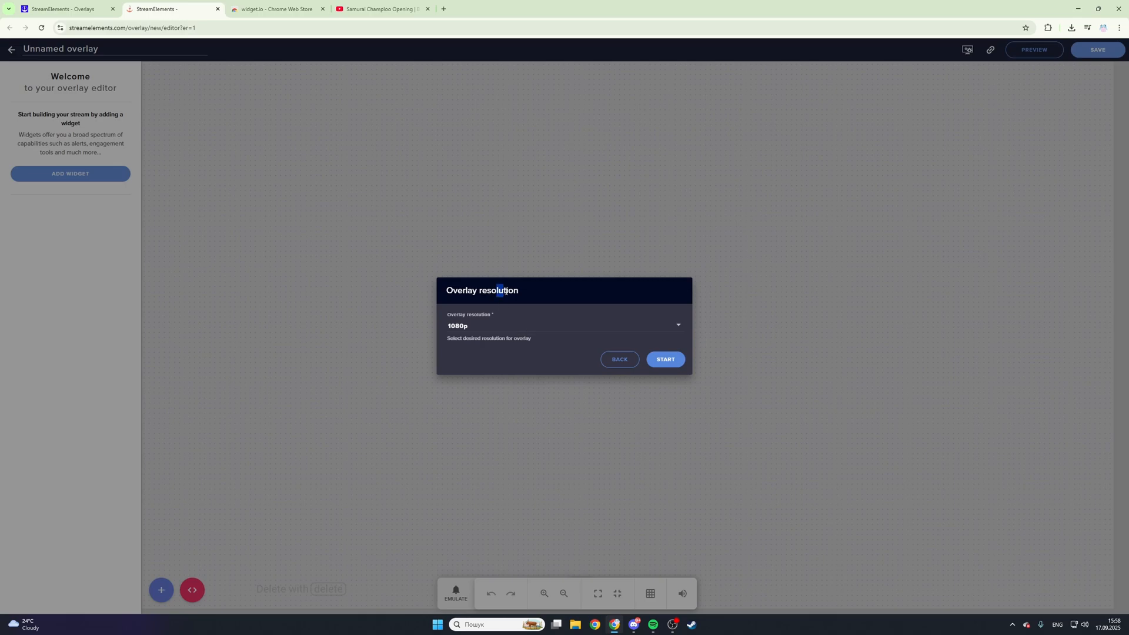
pyautogui.click(516, 329)
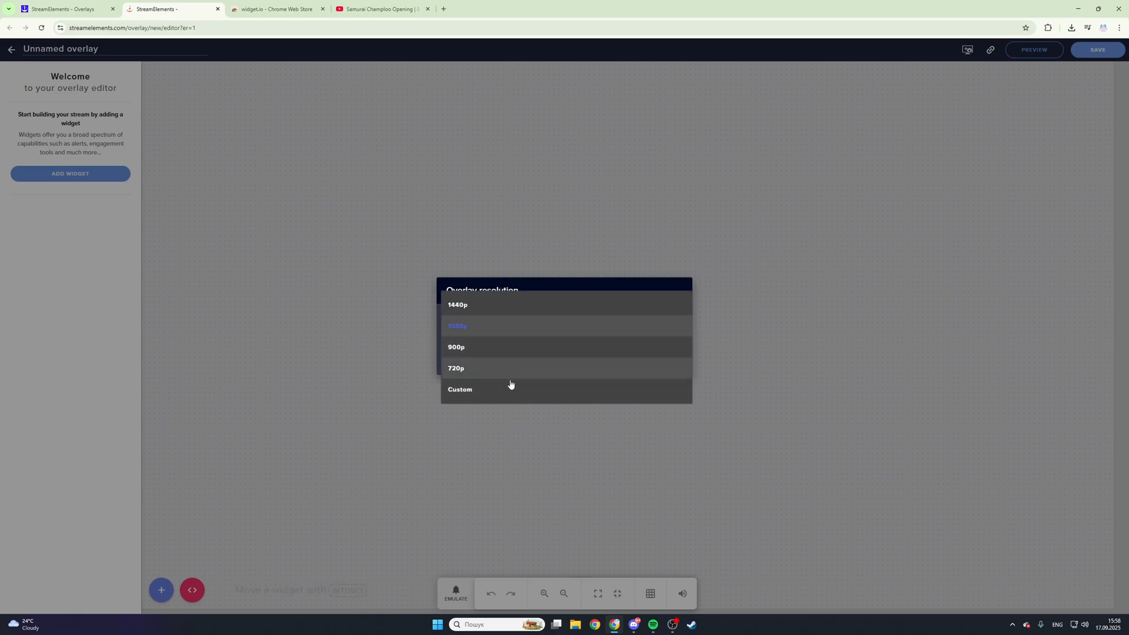
pyautogui.click(519, 333)
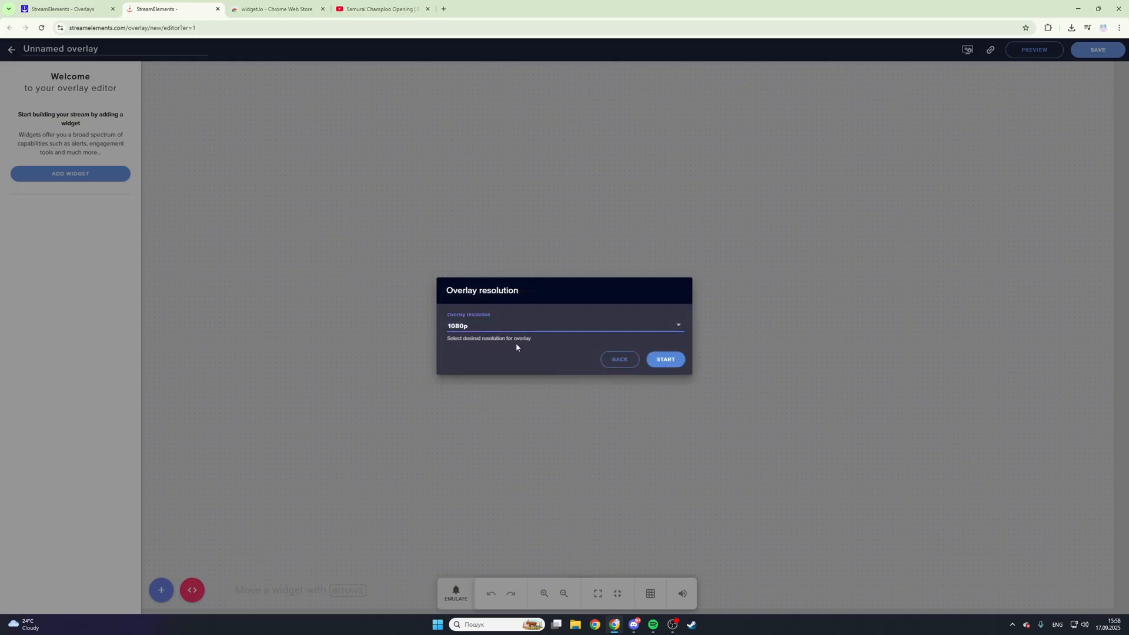
pyautogui.click(661, 361)
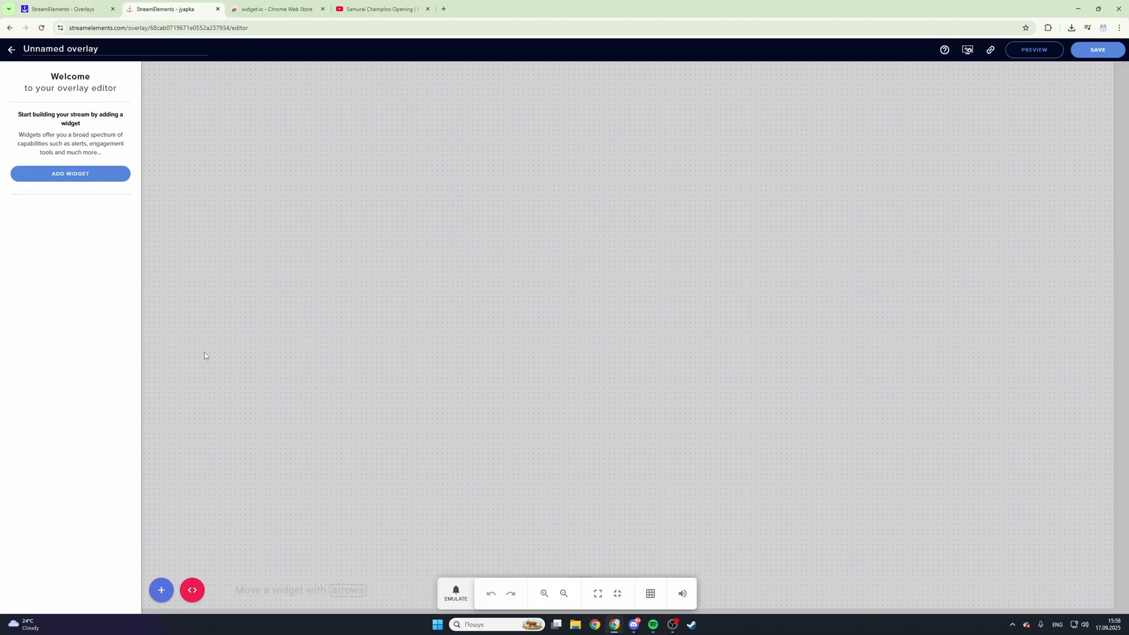
# - Examine the widget.io import options in the overlay editor and the extension's Chrome Web Store page
pyautogui.click(163, 592)
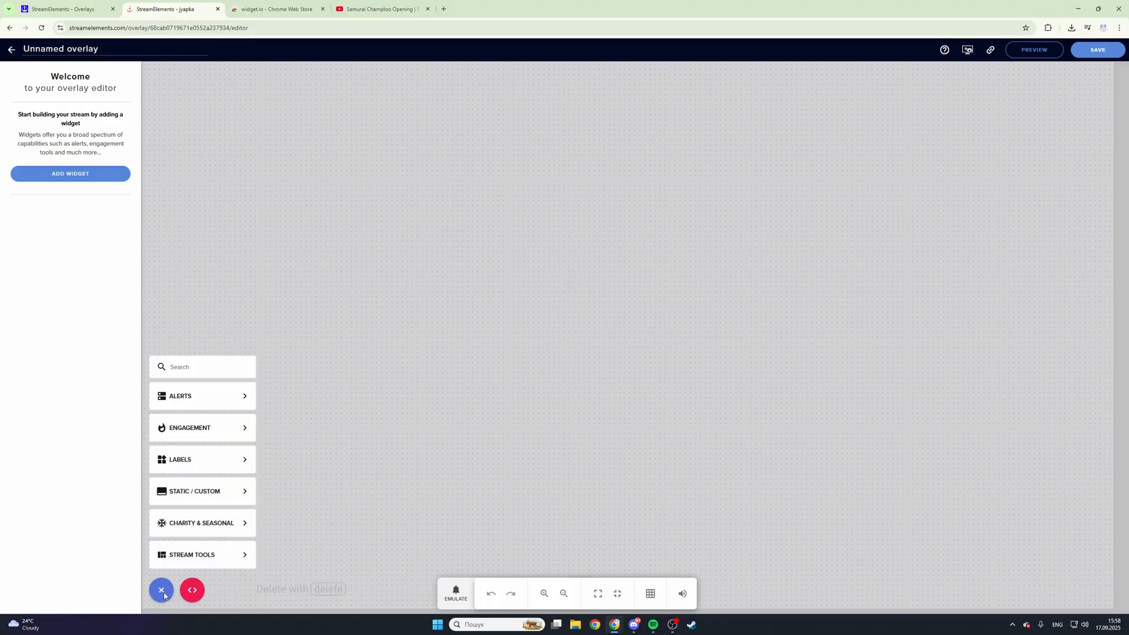
pyautogui.click(164, 593)
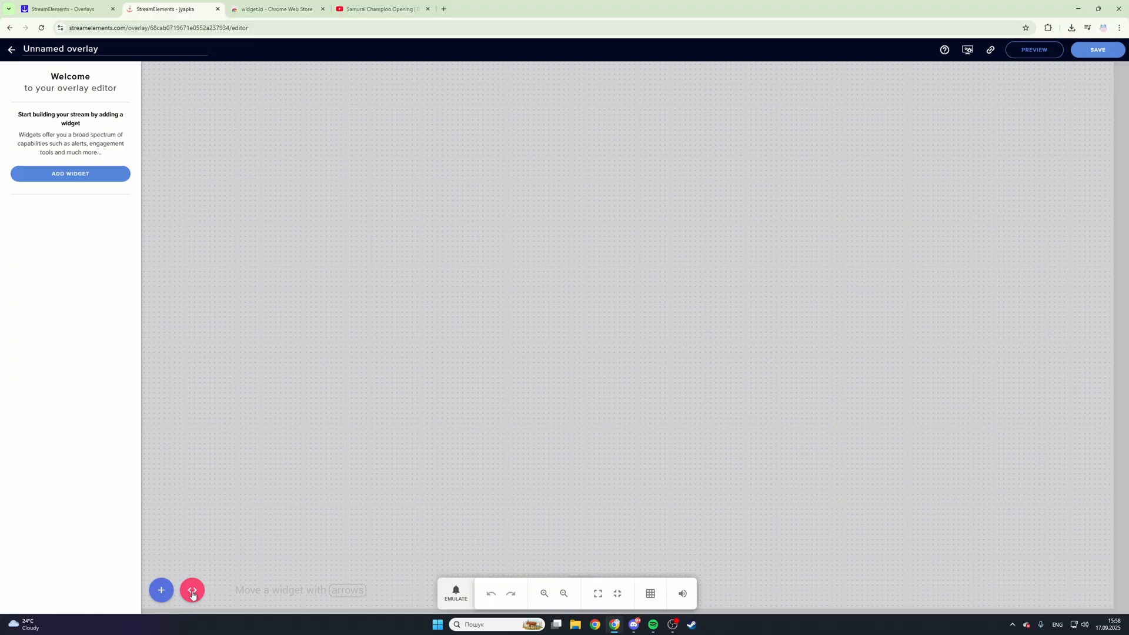
pyautogui.click(193, 594)
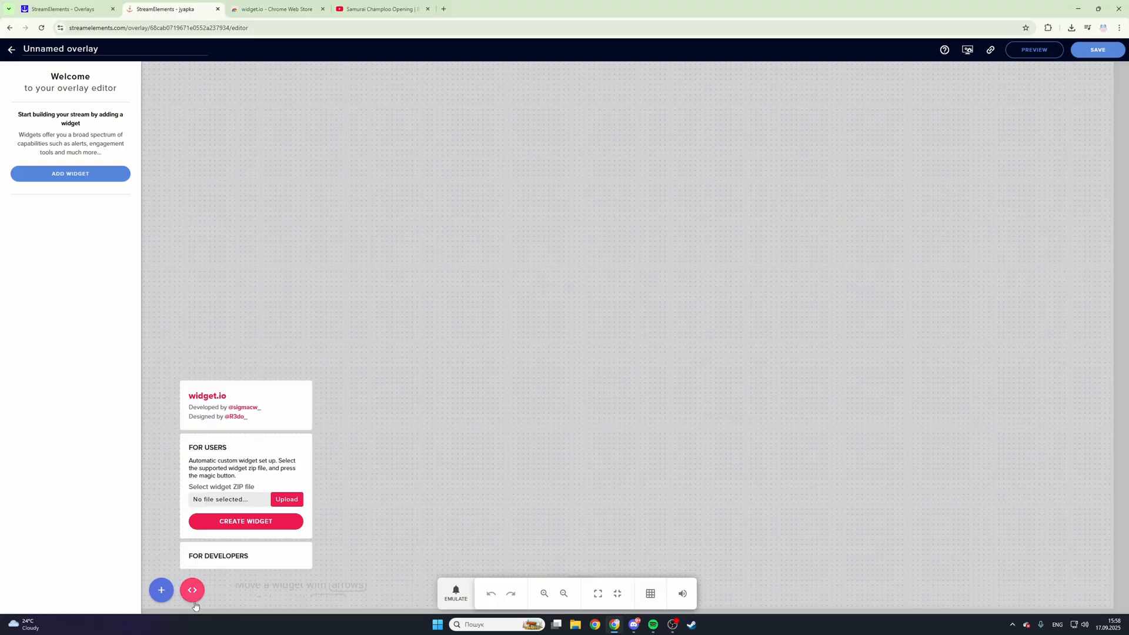
pyautogui.click(228, 566)
pyautogui.click(293, 13)
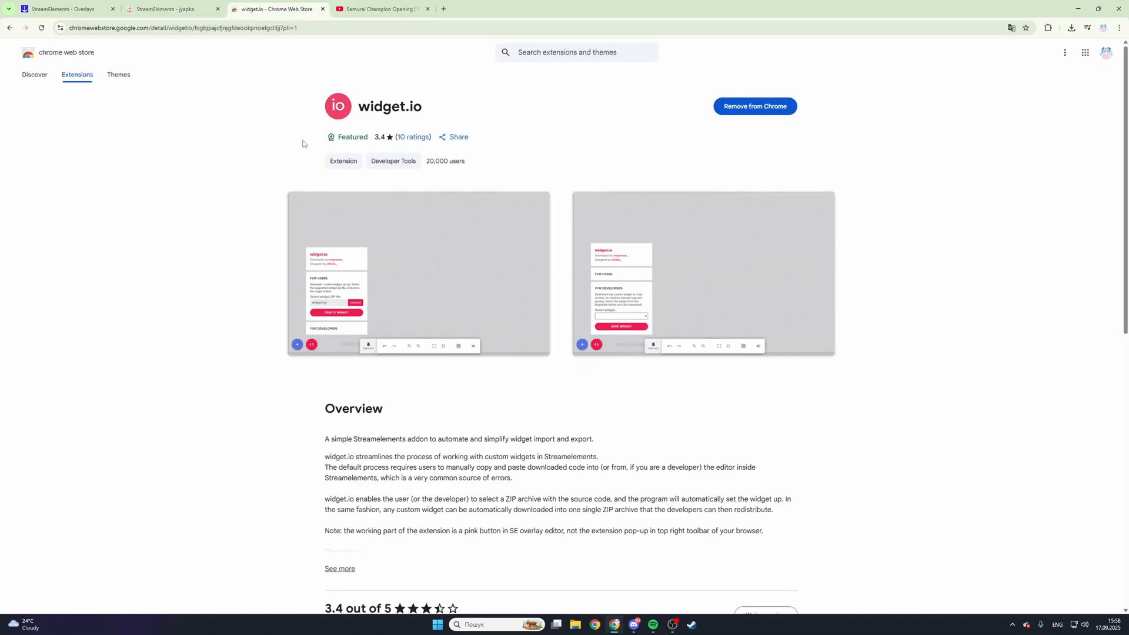
pyautogui.moveTo(357, 107); pyautogui.dragTo(425, 116)
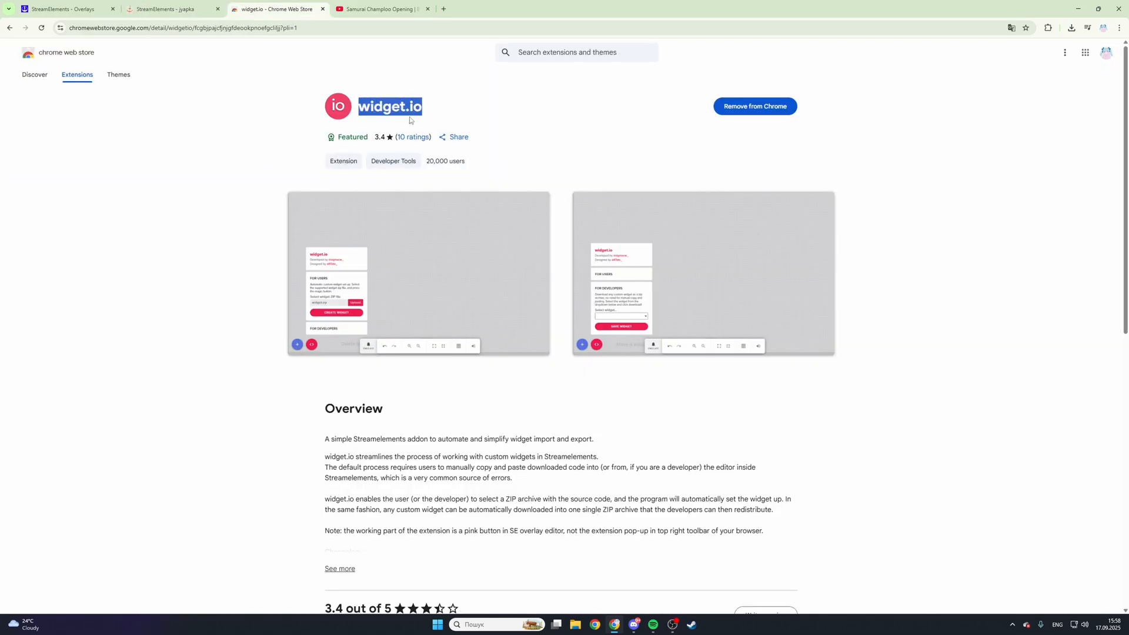
pyautogui.click(448, 112)
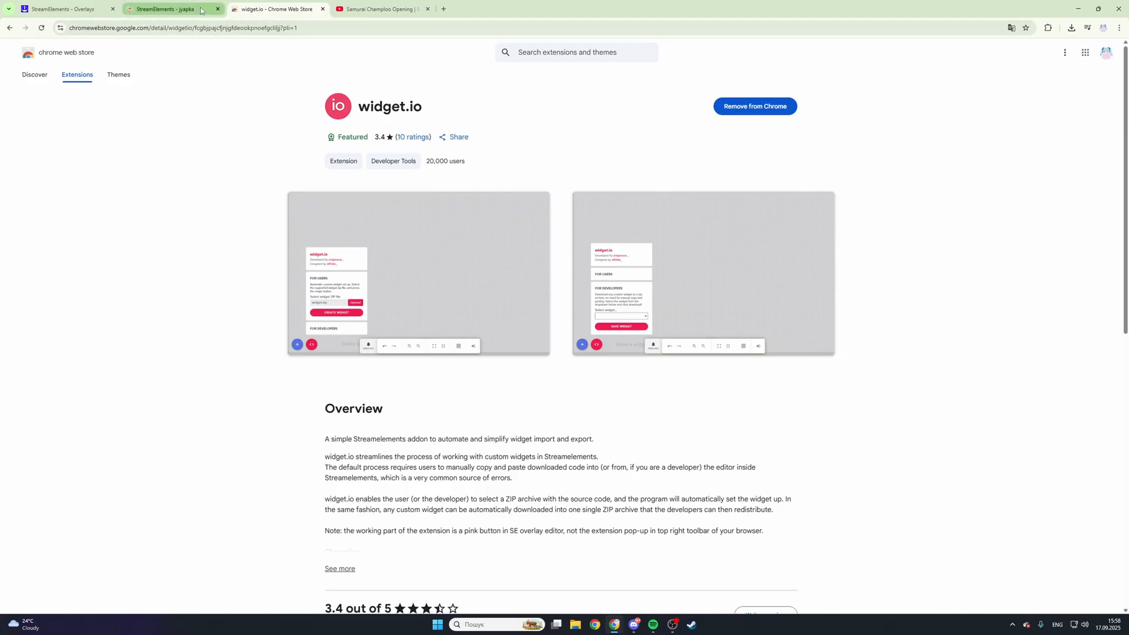
# - Return to the overlay editor and create a widget from cuteScrapbook.zip with the widget.io extension
pyautogui.click(170, 9)
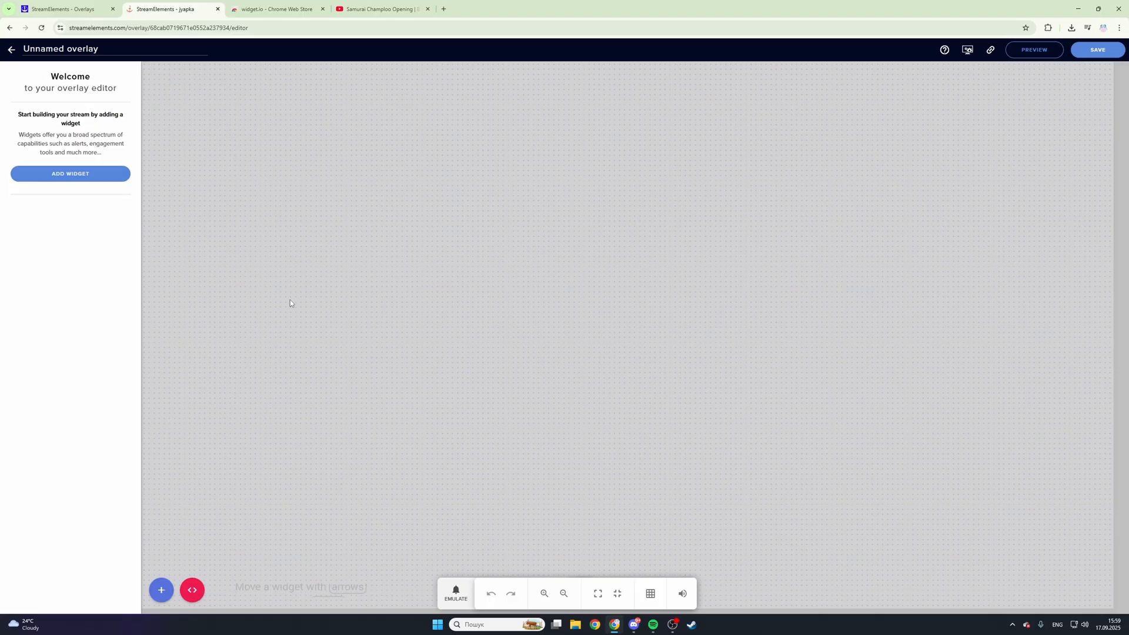
pyautogui.click(192, 592)
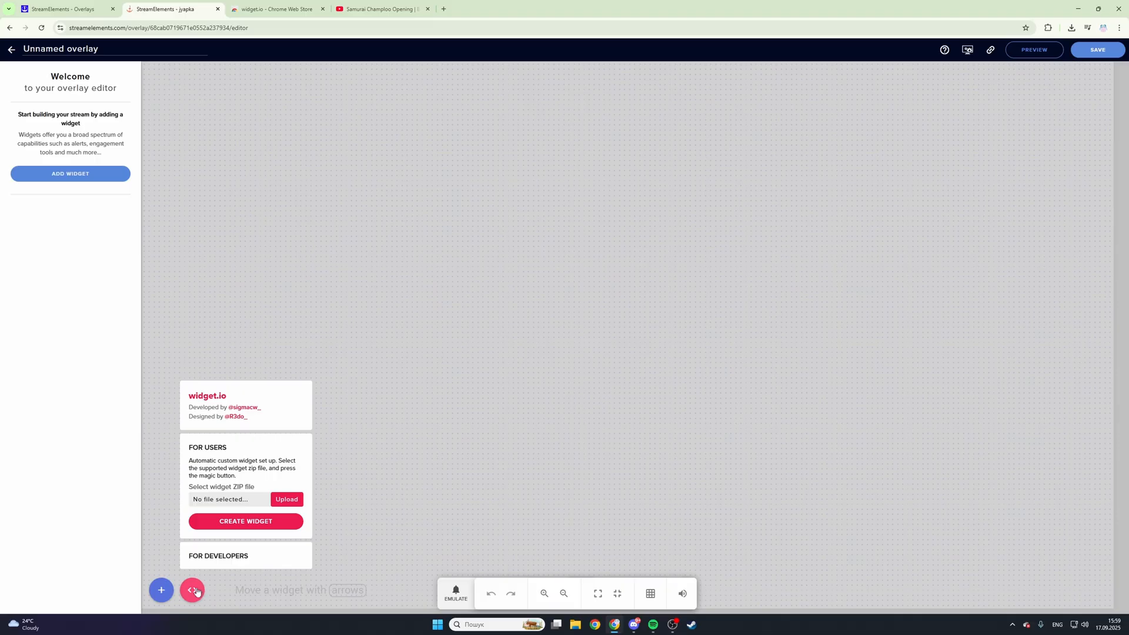
pyautogui.click(283, 500)
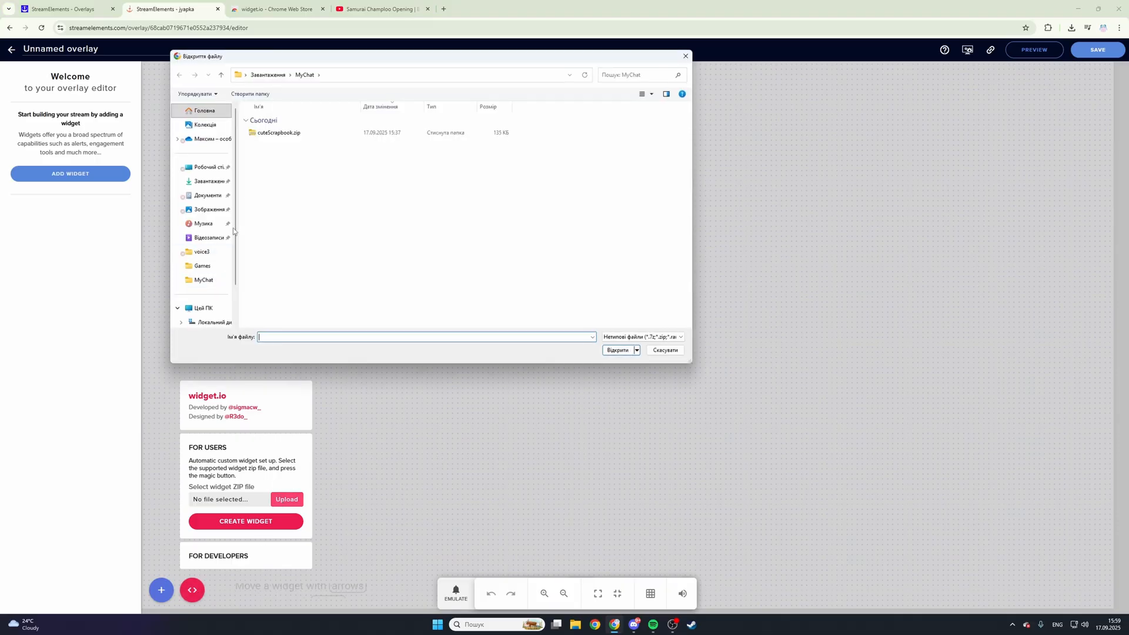
pyautogui.click(266, 134)
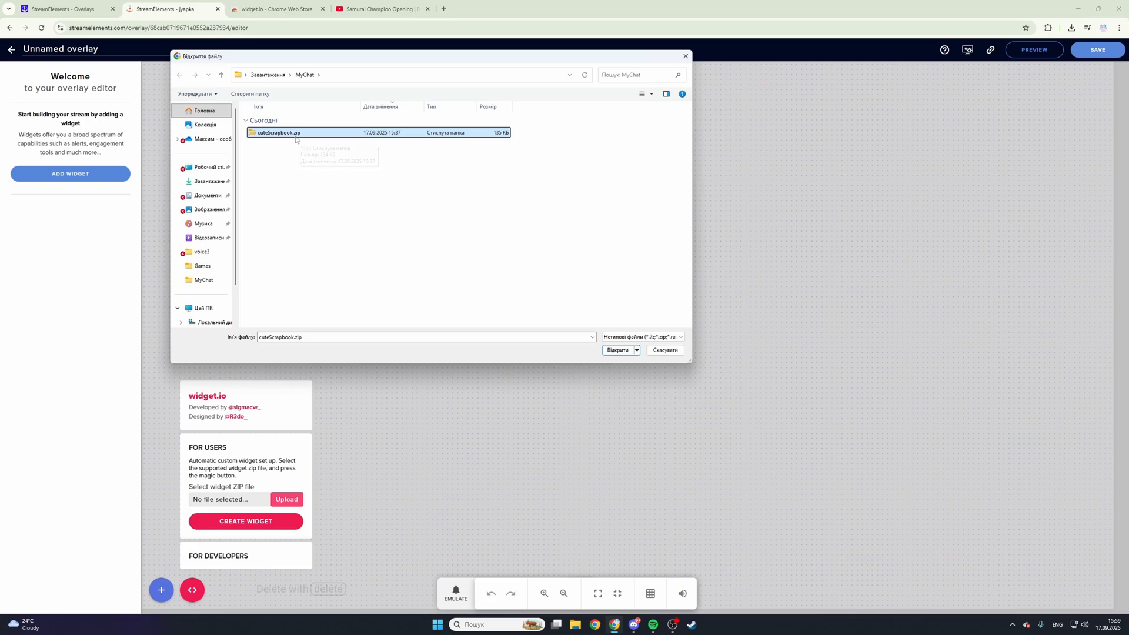
pyautogui.click(617, 349)
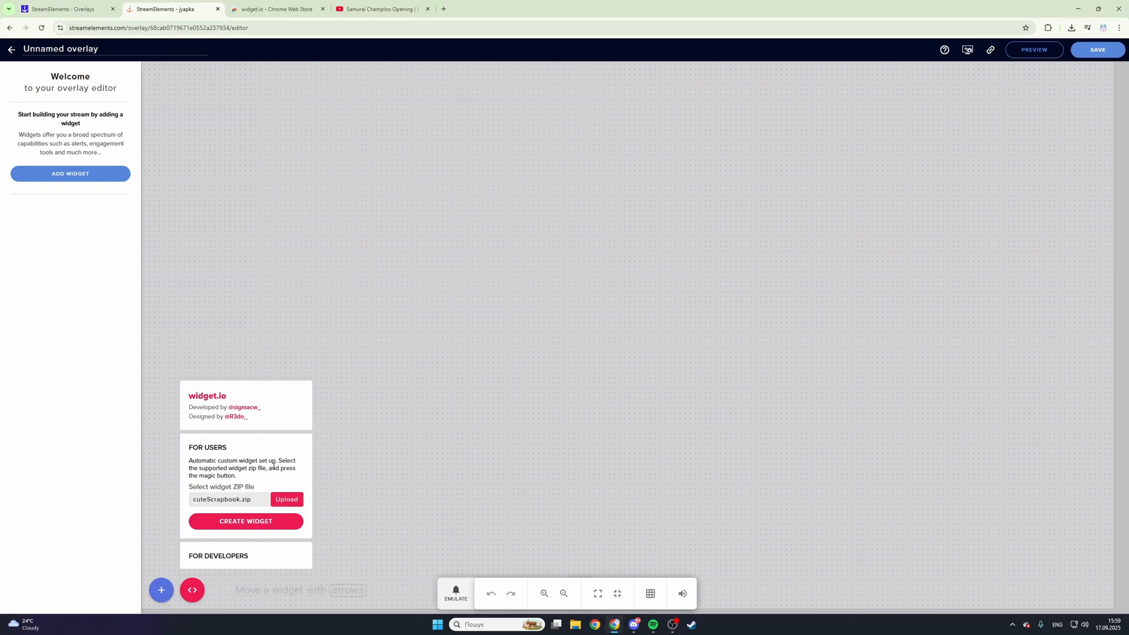
pyautogui.click(247, 522)
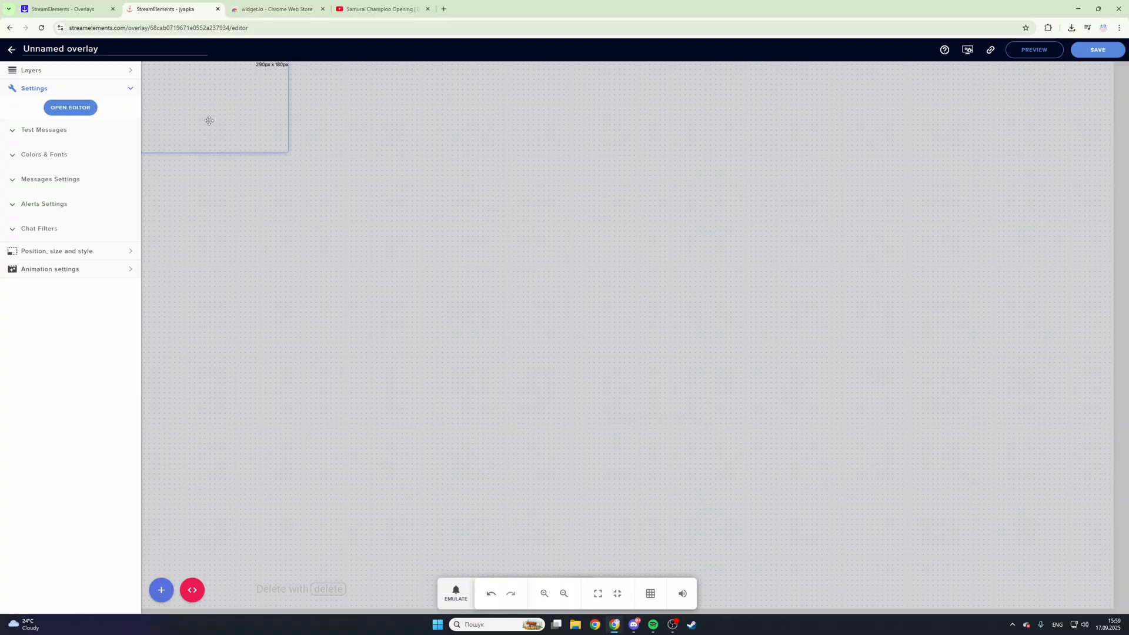
# - Move the chat widget away from the canvas corner and enlarge it to about 553 by 855 px
pyautogui.moveTo(209, 120); pyautogui.dragTo(418, 232)
pyautogui.click(20, 132)
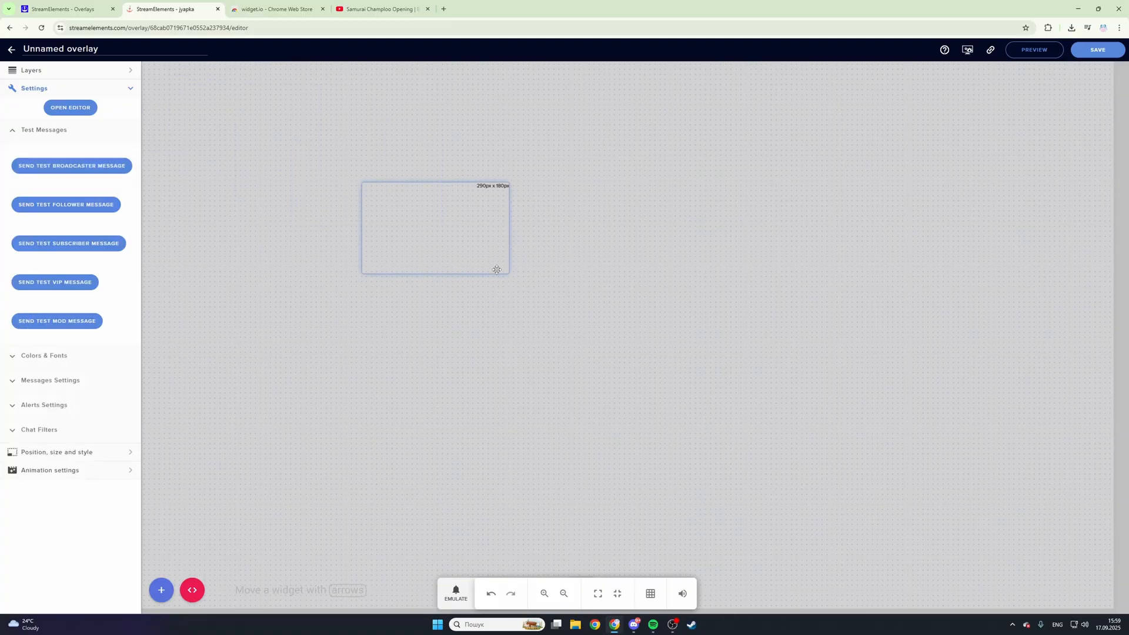
pyautogui.moveTo(509, 274); pyautogui.dragTo(609, 534)
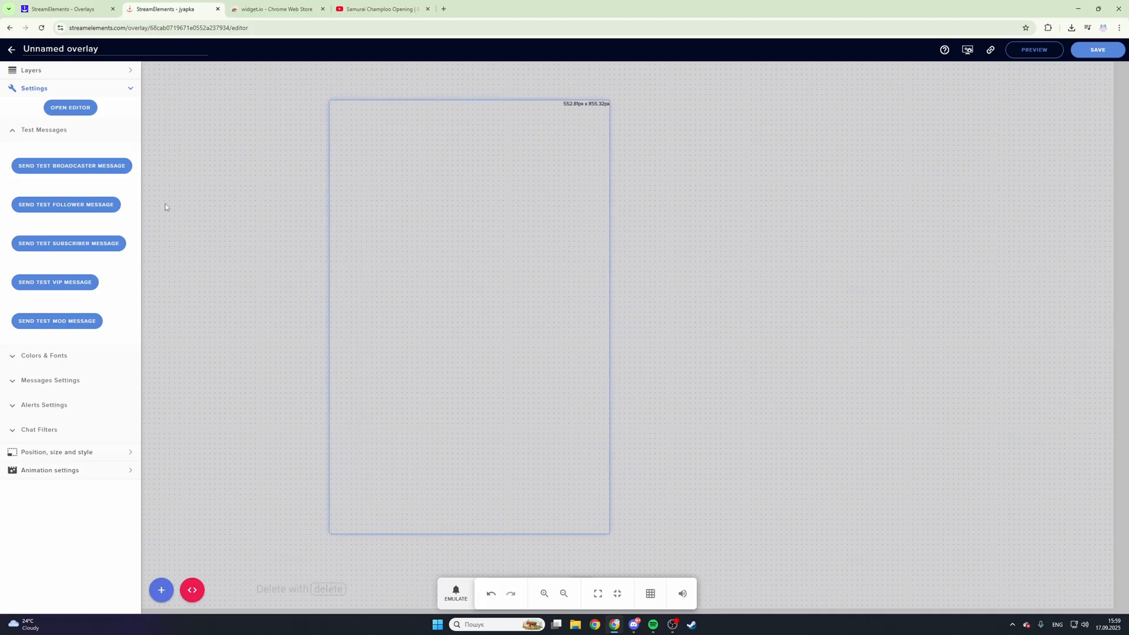
# - Send test follower, subscriber and VIP messages to the chat widget
pyautogui.click(110, 205)
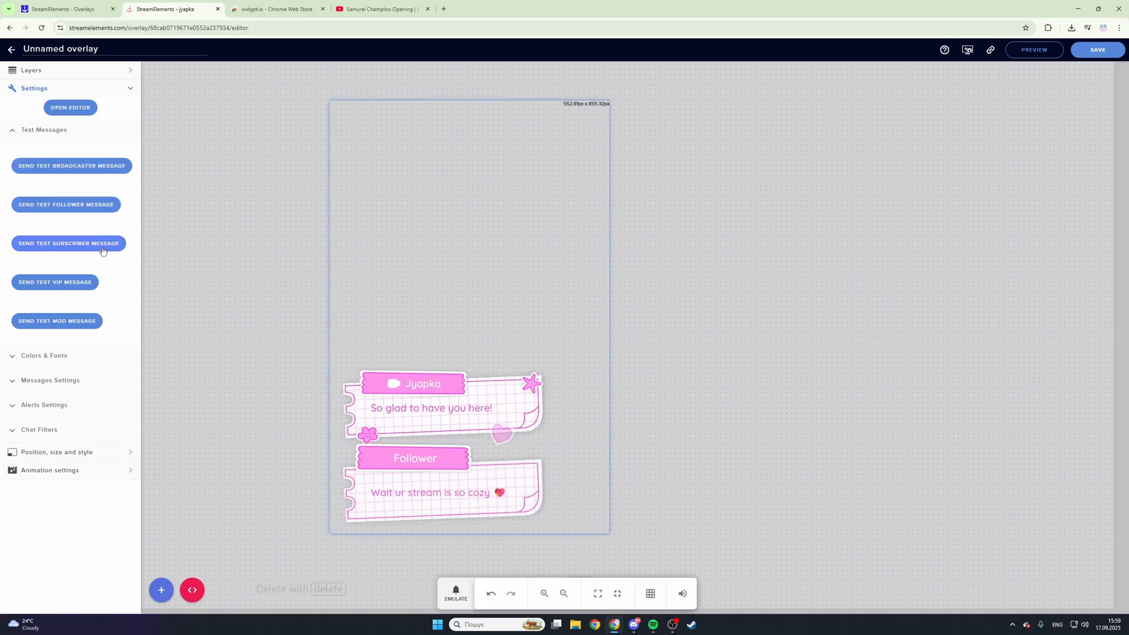
pyautogui.click(100, 249)
pyautogui.click(88, 283)
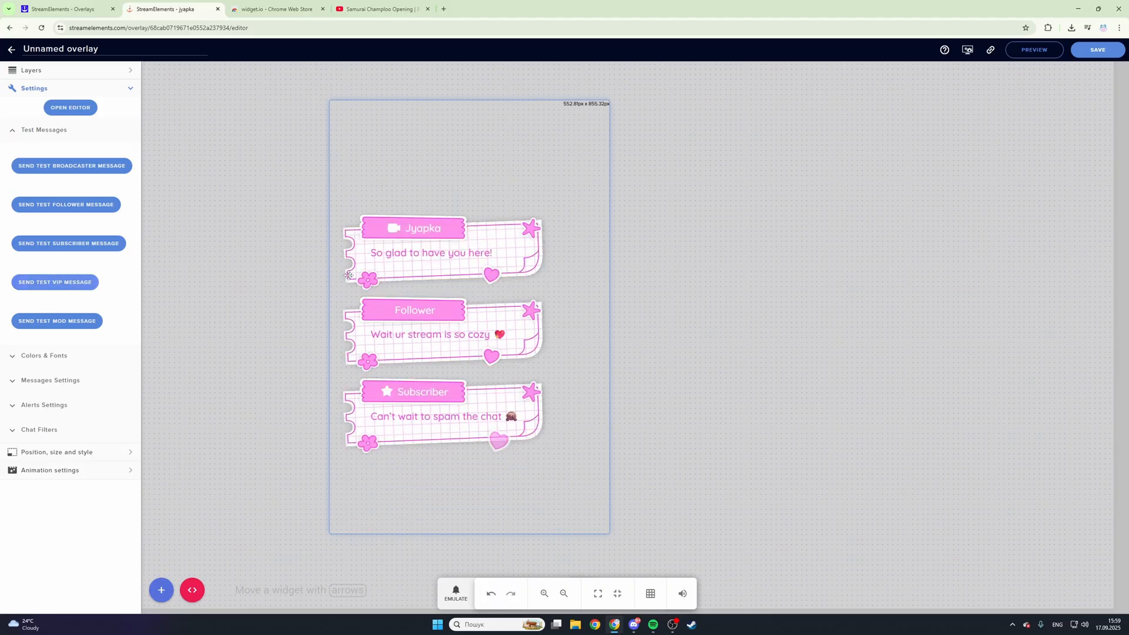
# - Save the overlay under the name MyC
pyautogui.click(1095, 49)
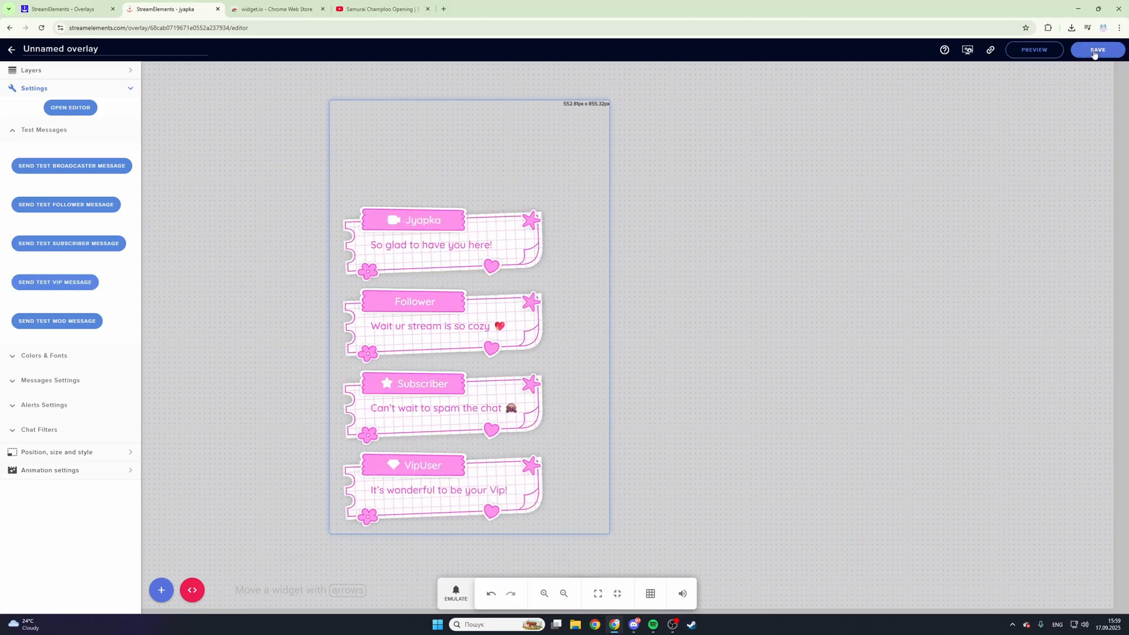
pyautogui.click(546, 318)
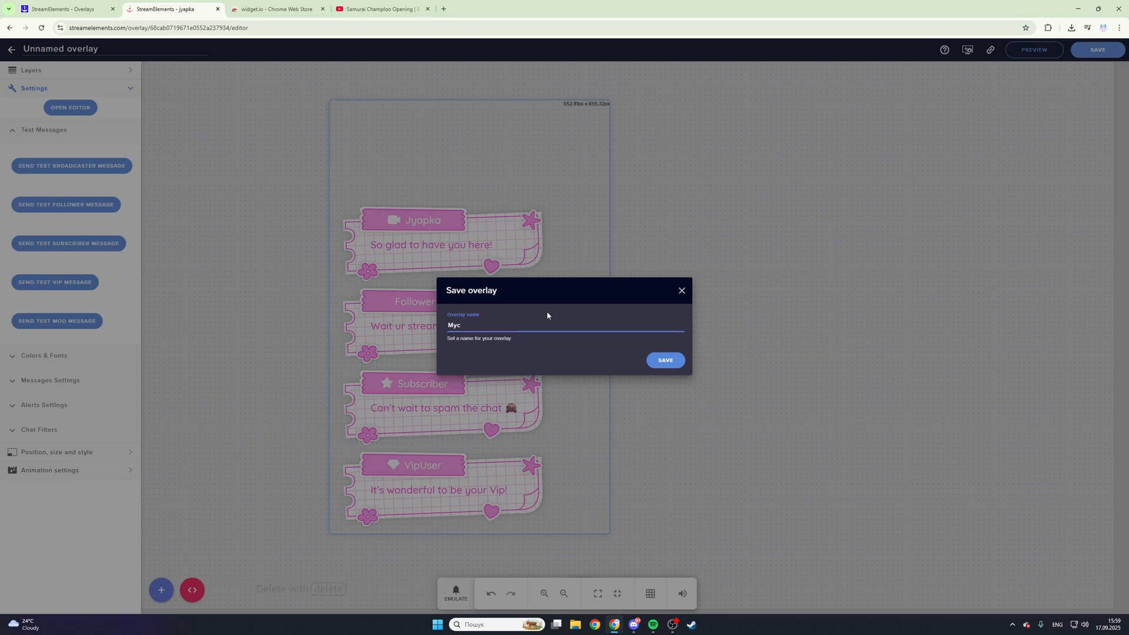
pyautogui.click(666, 360)
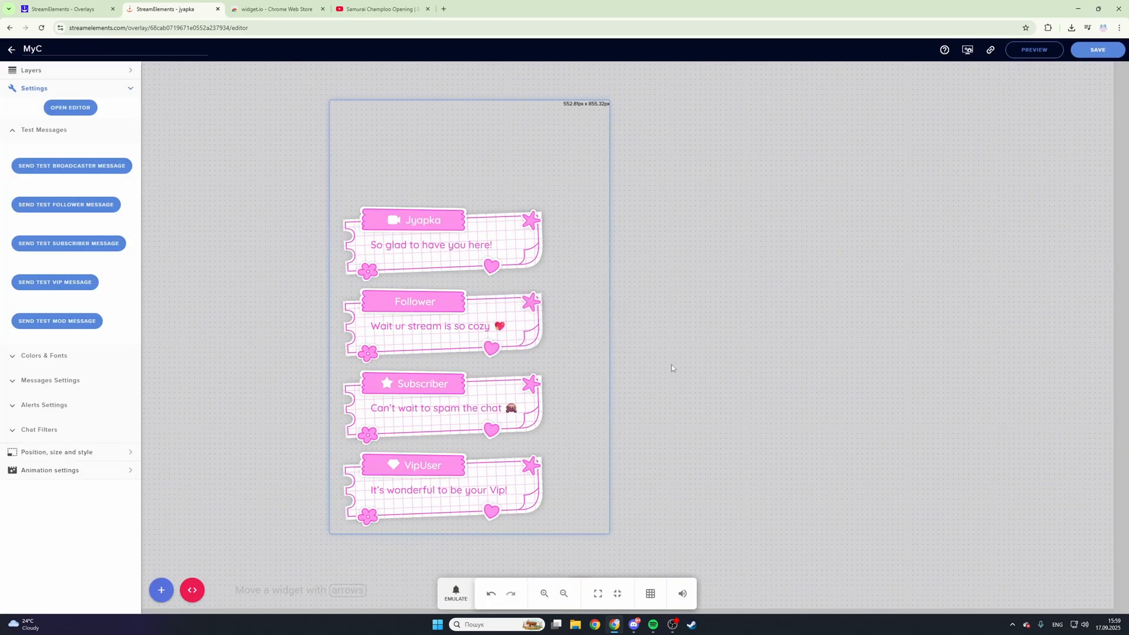
pyautogui.click(590, 363)
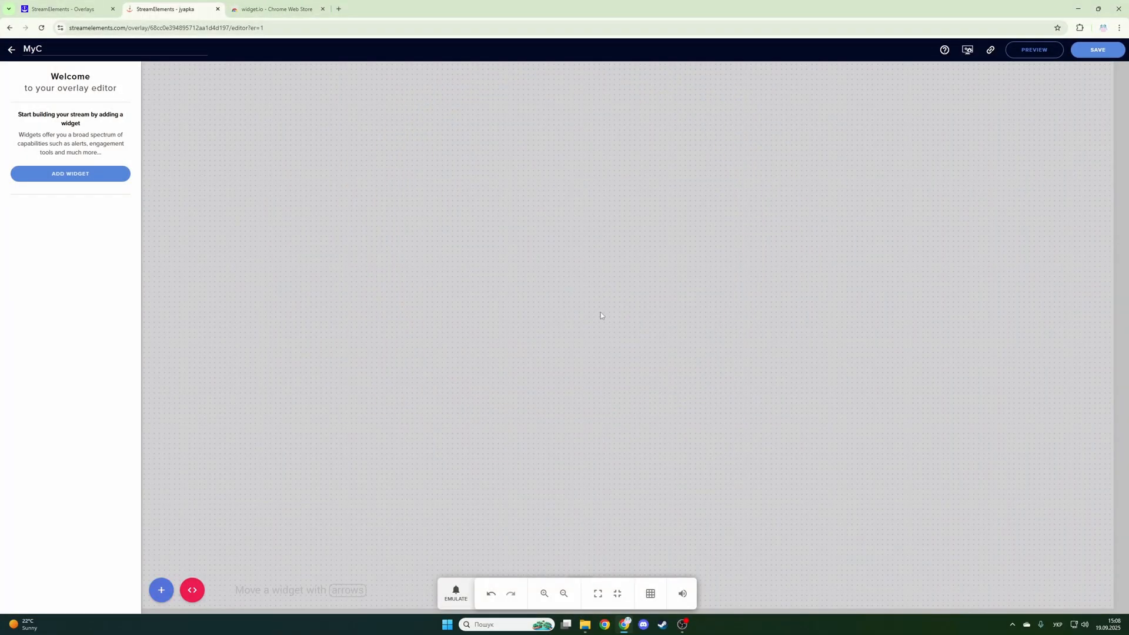
# - Switch to File Explorer and extract cuteScrapbook.zip into the MyChat folder with WinRAR
pyautogui.click(584, 625)
pyautogui.moveTo(582, 237); pyautogui.dragTo(670, 179)
pyautogui.click(595, 262)
pyautogui.rightClick(595, 263)
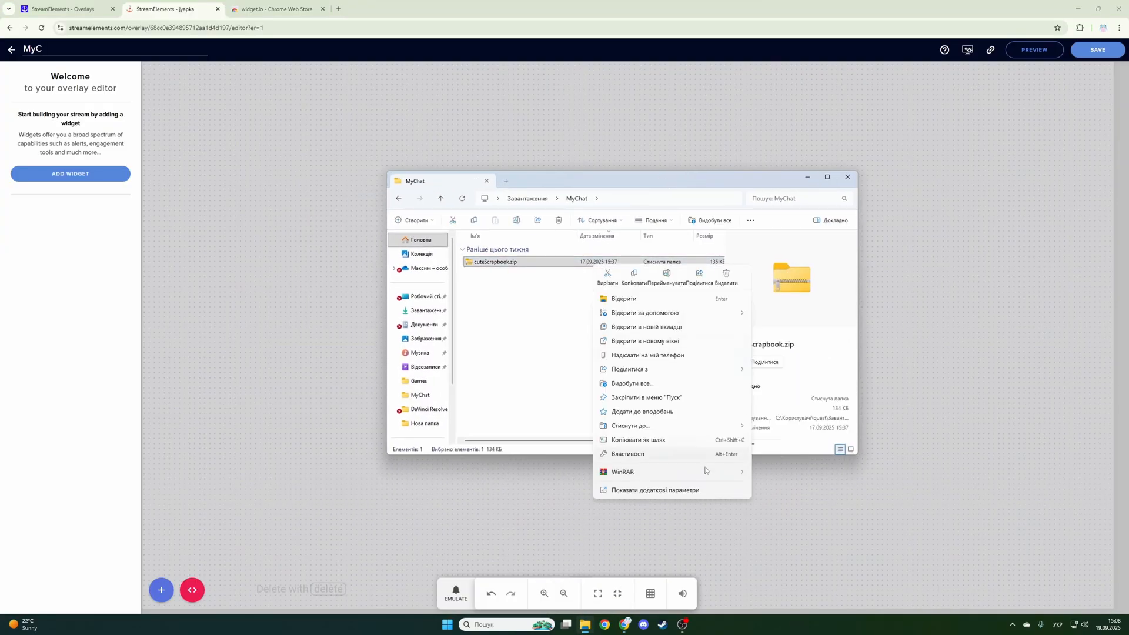
pyautogui.moveTo(730, 471)
pyautogui.click(781, 521)
pyautogui.click(572, 371)
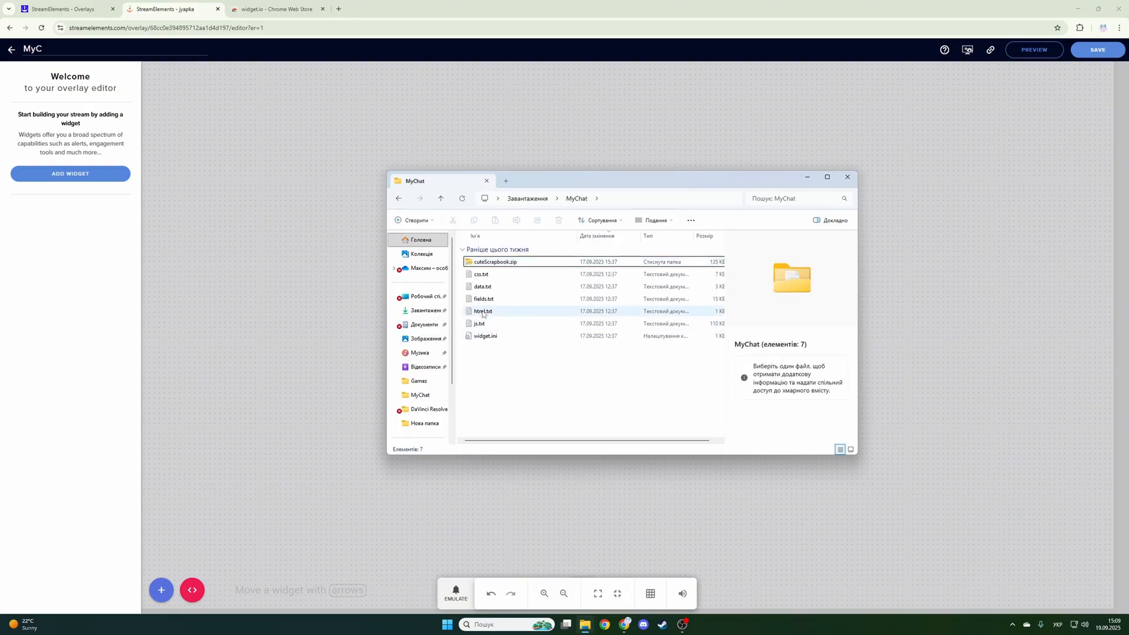
# - Check the extracted html.txt, css.txt, js.txt and fields.txt files in the MyChat folder
pyautogui.click(483, 311)
pyautogui.click(481, 274)
pyautogui.click(487, 325)
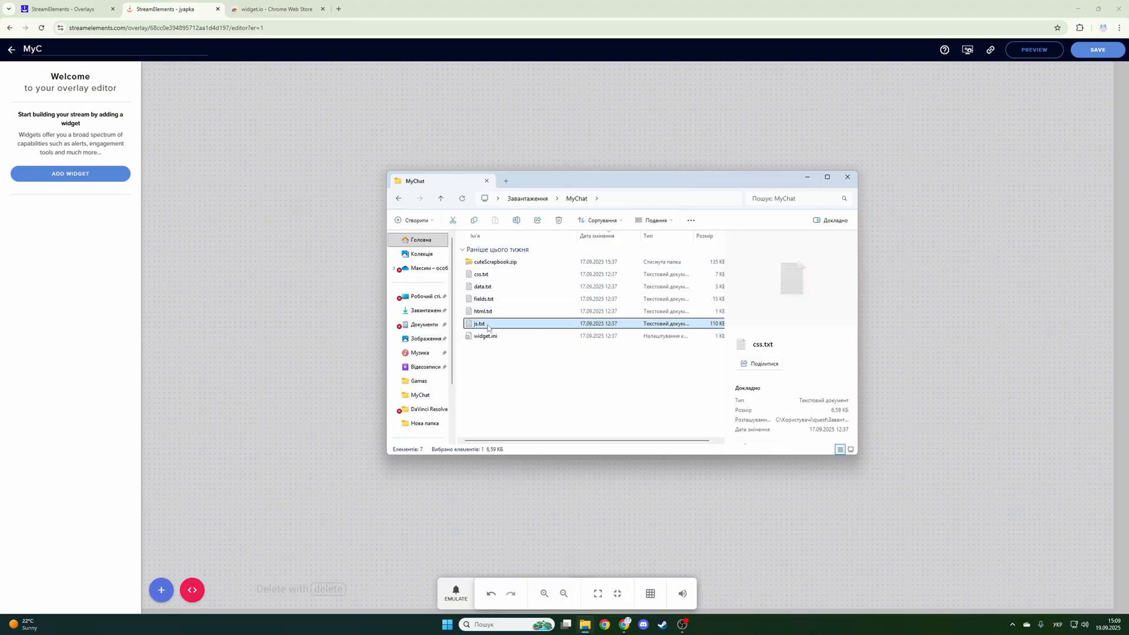
pyautogui.click(484, 299)
pyautogui.click(494, 363)
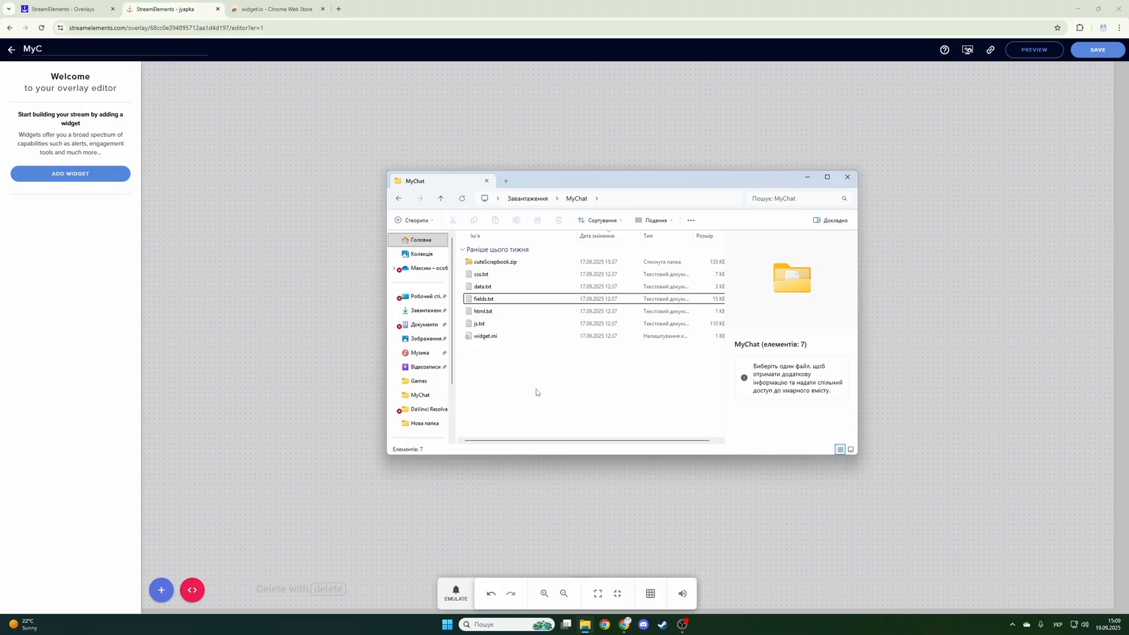
# - Return to the overlay editor, add a custom widget to the empty MyC overlay and open its code editor
pyautogui.click(362, 382)
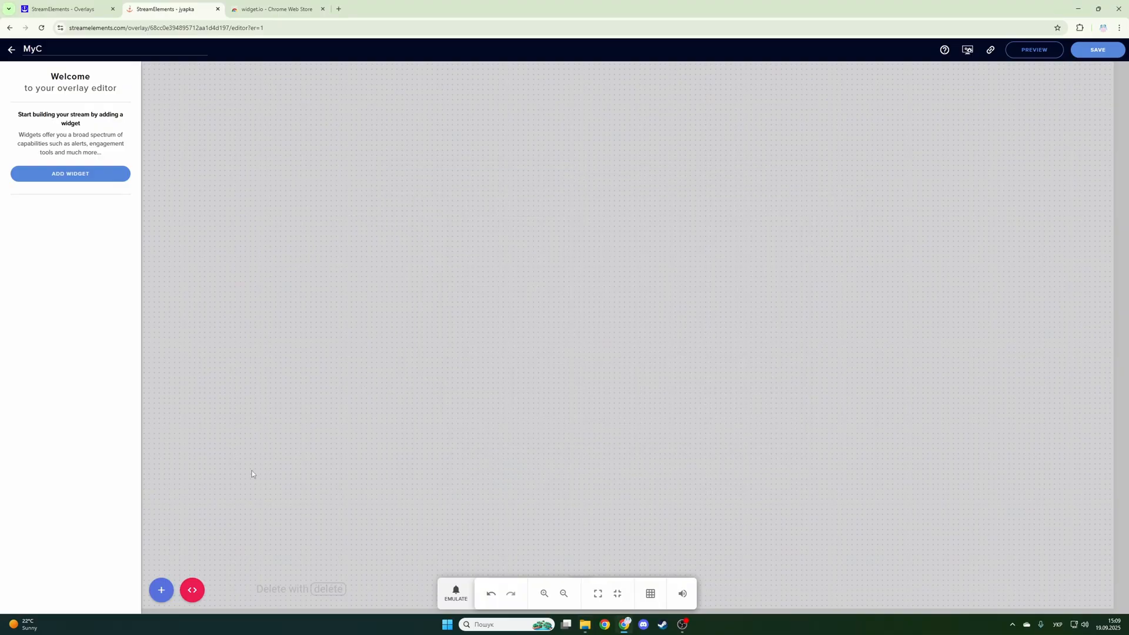
pyautogui.click(161, 590)
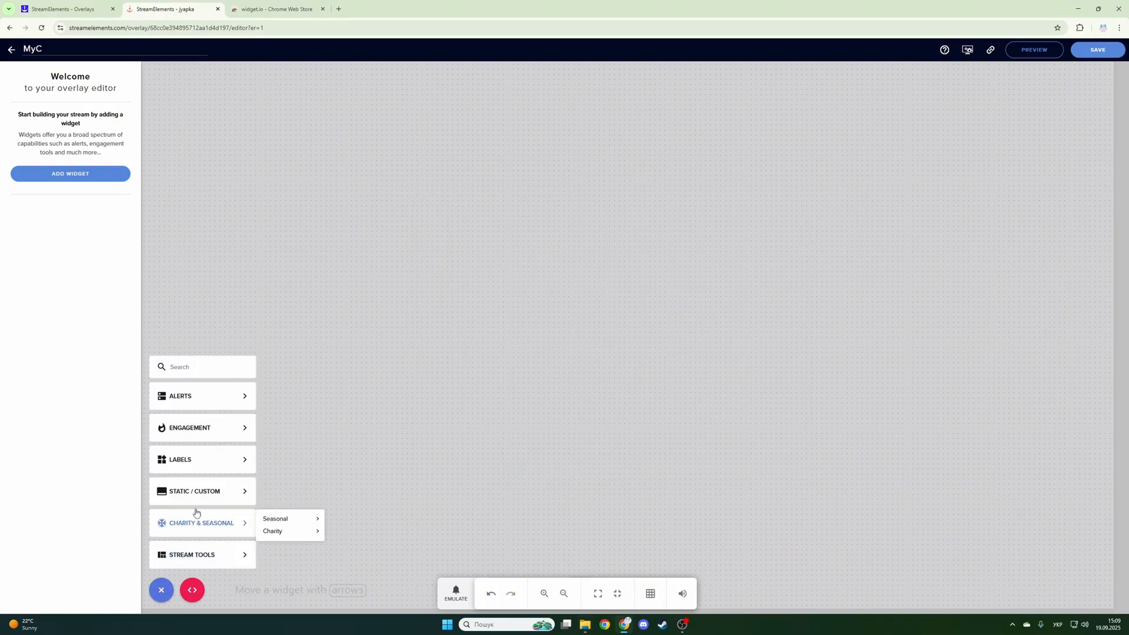
pyautogui.moveTo(186, 498)
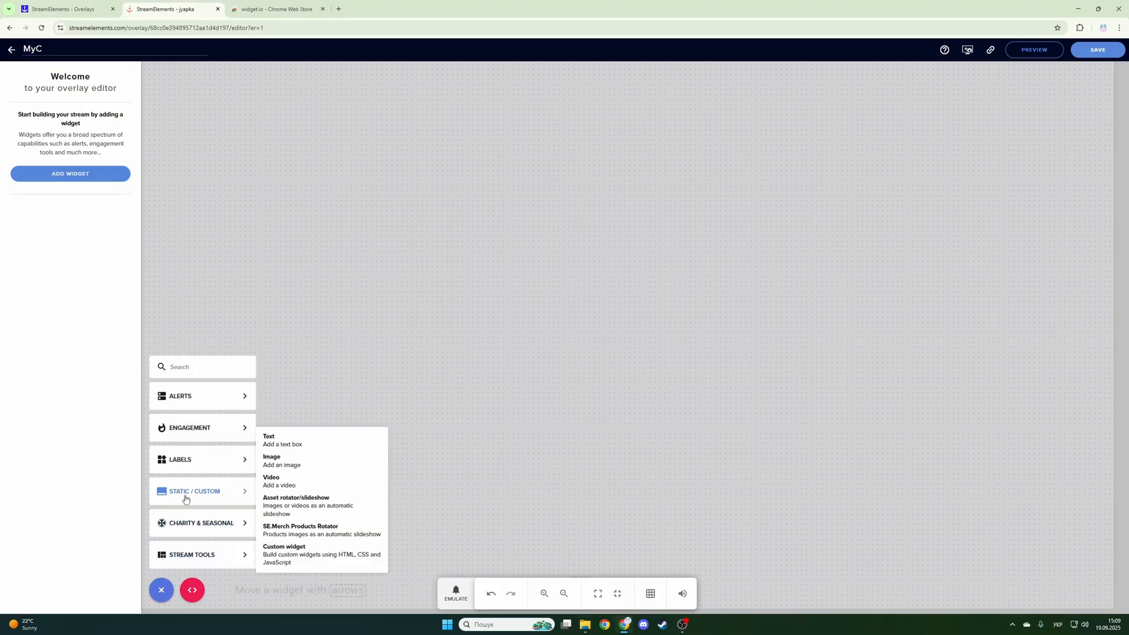
pyautogui.click(306, 563)
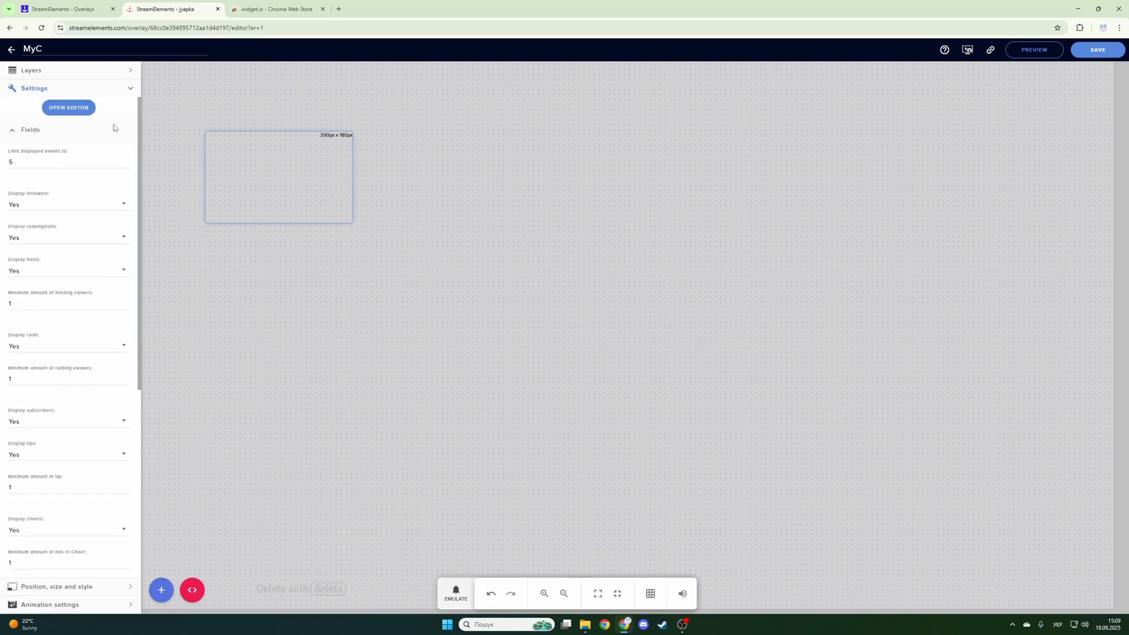
pyautogui.click(69, 109)
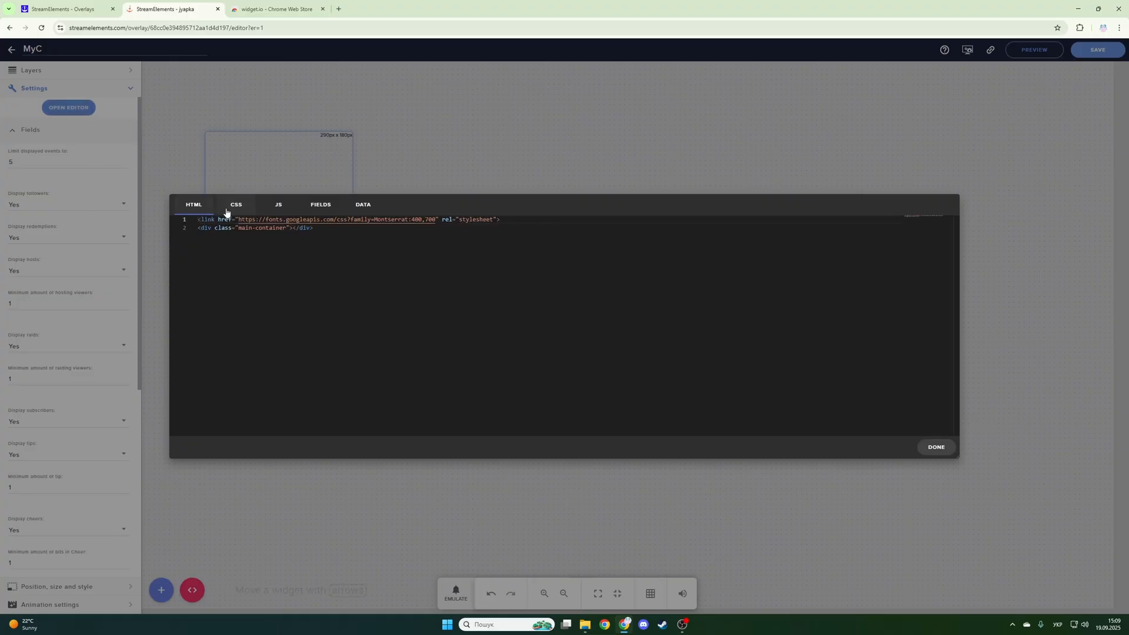
# - Replace the custom widget's default HTML, CSS, JS and Fields code with the extracted files' code and finish editing
pyautogui.click(280, 209)
pyautogui.click(321, 205)
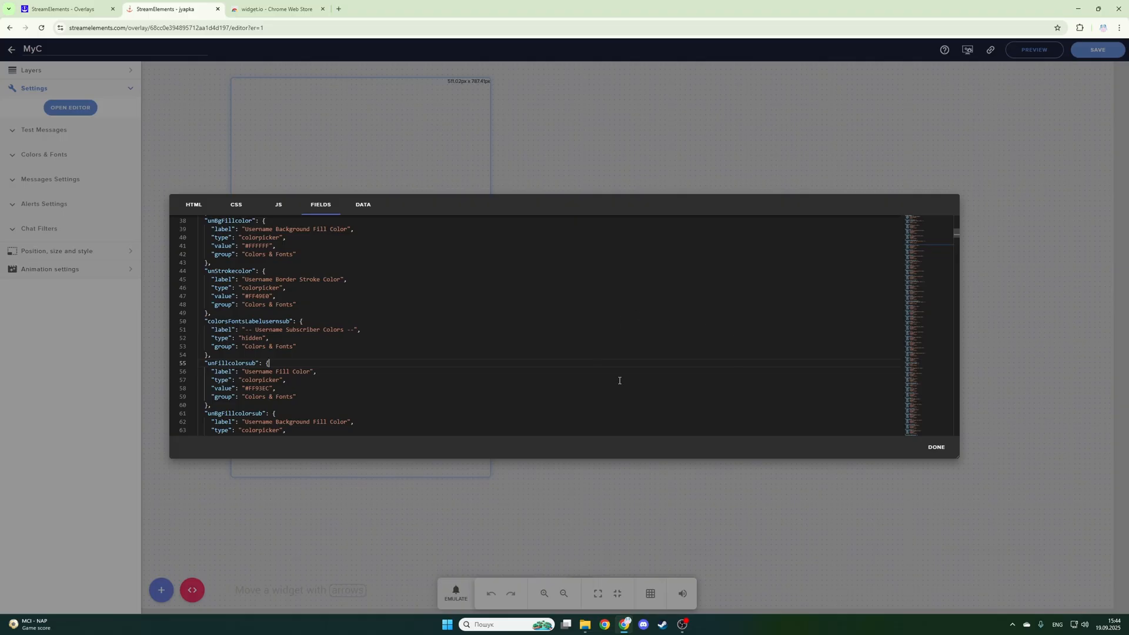
pyautogui.click(936, 450)
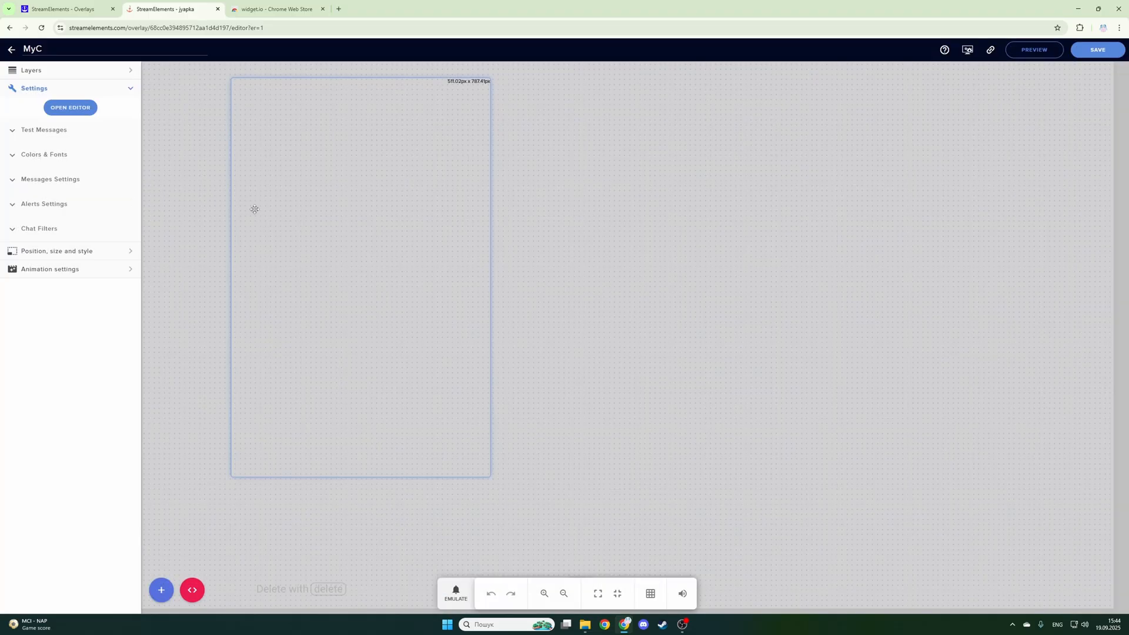
# - Send test broadcaster, follower and subscriber messages to the chat widget
pyautogui.click(11, 133)
pyautogui.click(35, 171)
pyautogui.click(37, 204)
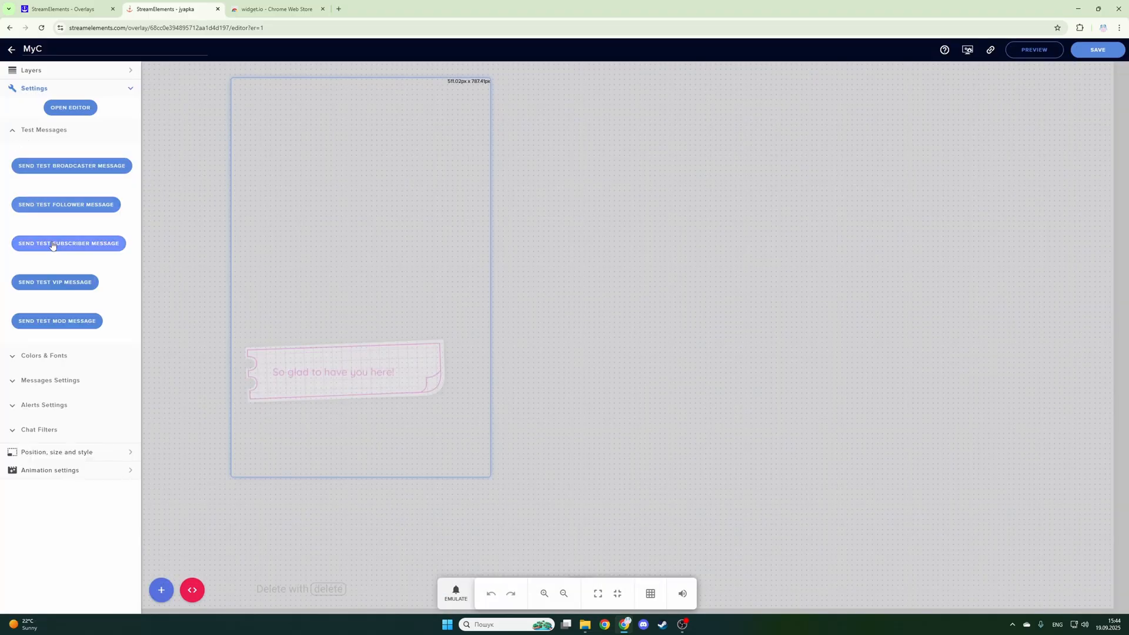
pyautogui.click(52, 245)
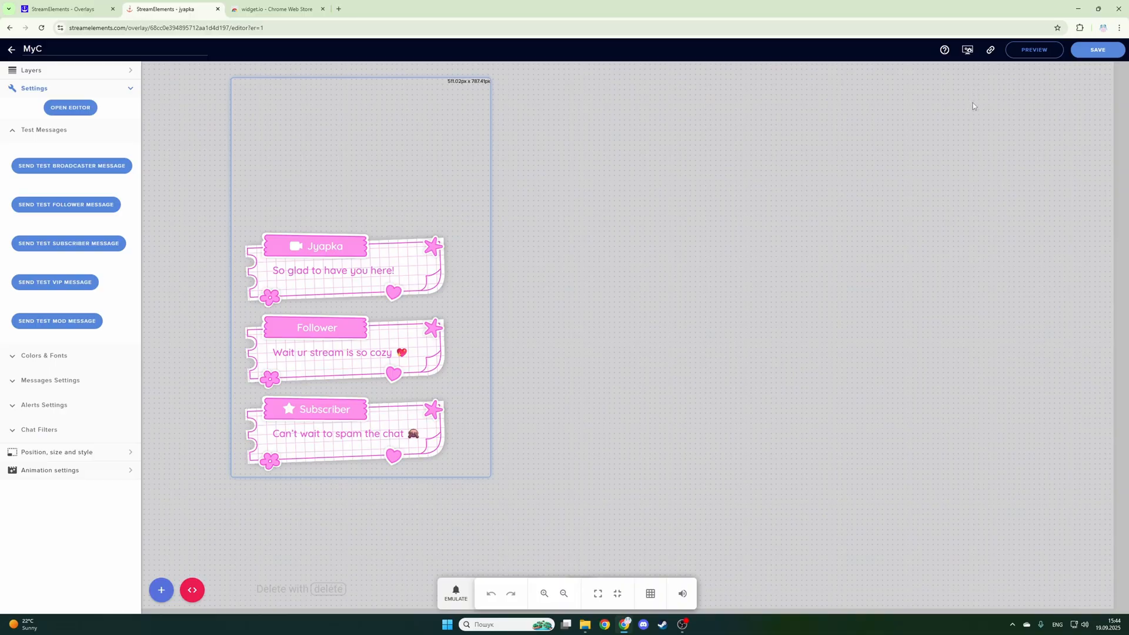
# - Copy the MyC overlay's link, switch to OBS and create a new browser source named Myc
pyautogui.click(991, 51)
pyautogui.click(683, 625)
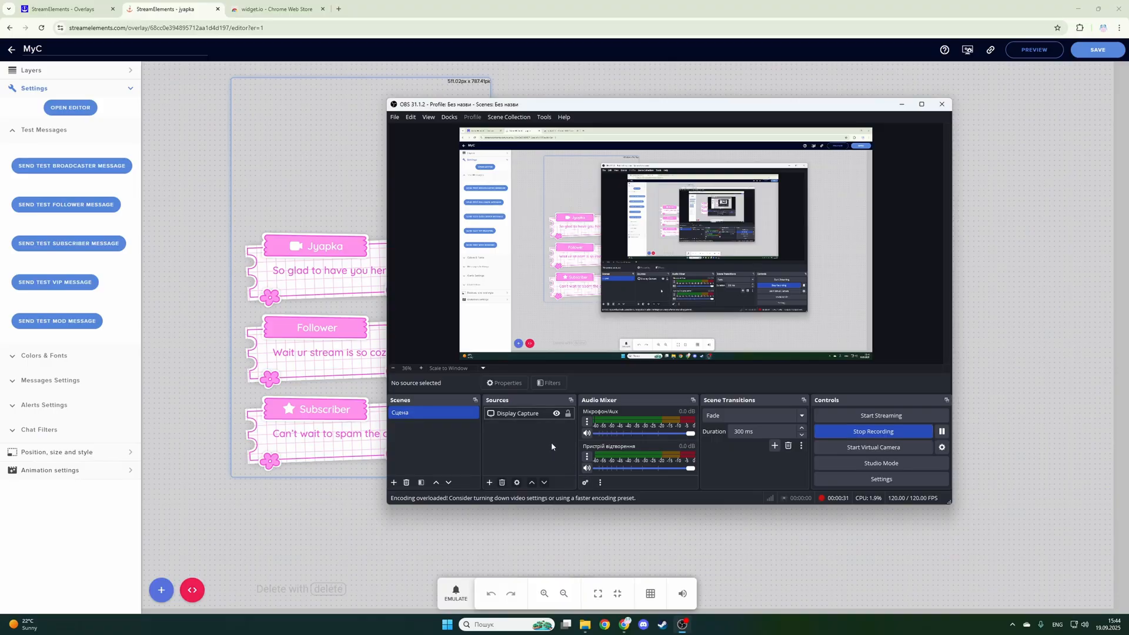
pyautogui.click(490, 482)
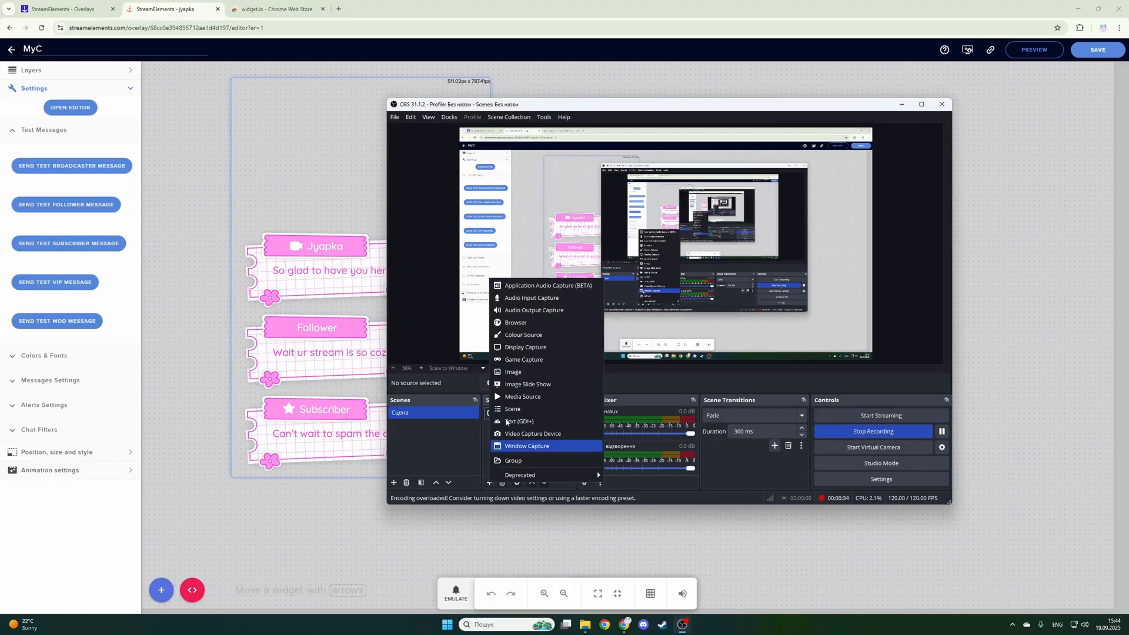
pyautogui.click(513, 323)
pyautogui.write('Myc')
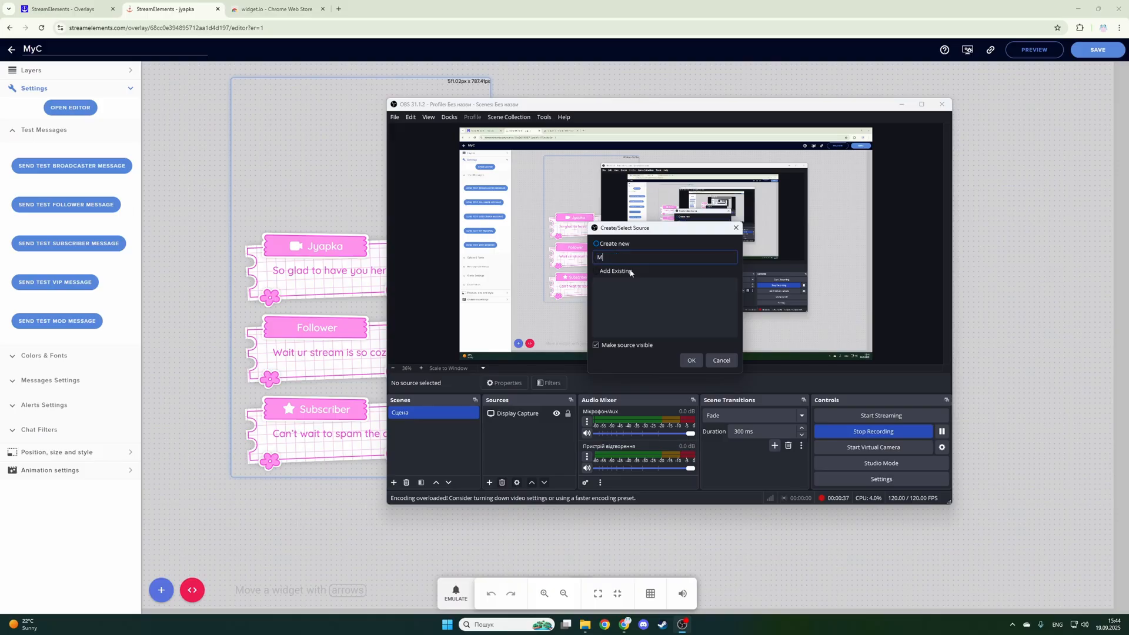
pyautogui.click(691, 360)
# - Paste the copied overlay link with its access token as the source's URL and set its size to 1920 by 1080
pyautogui.moveTo(677, 318); pyautogui.dragTo(562, 320)
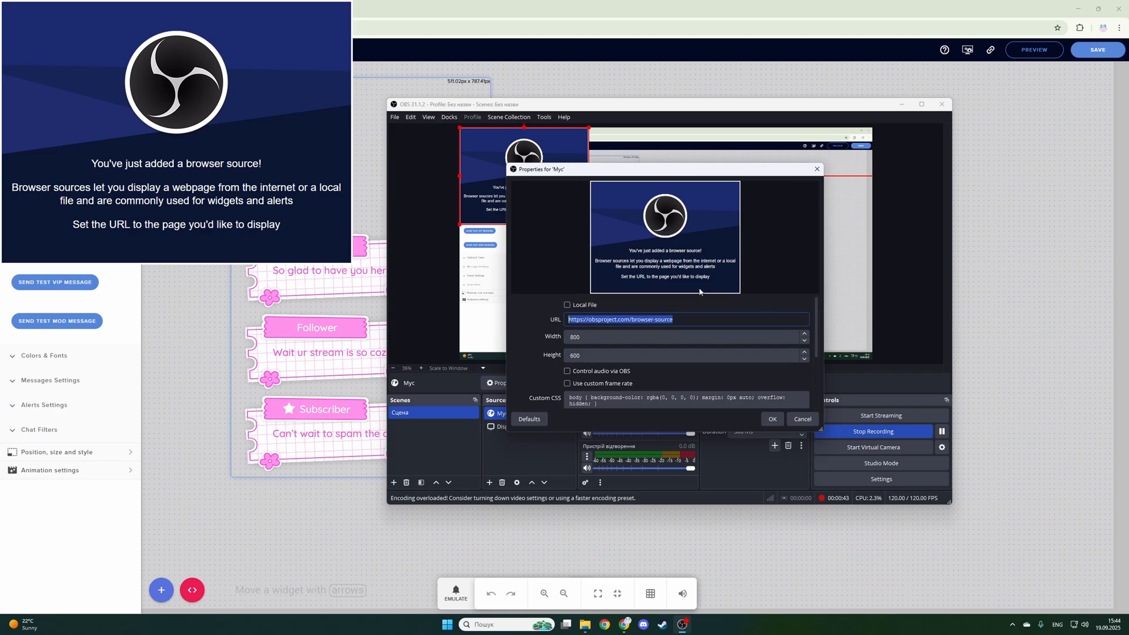
pyautogui.hotkey('ctrl', 'v')
pyautogui.click(640, 337)
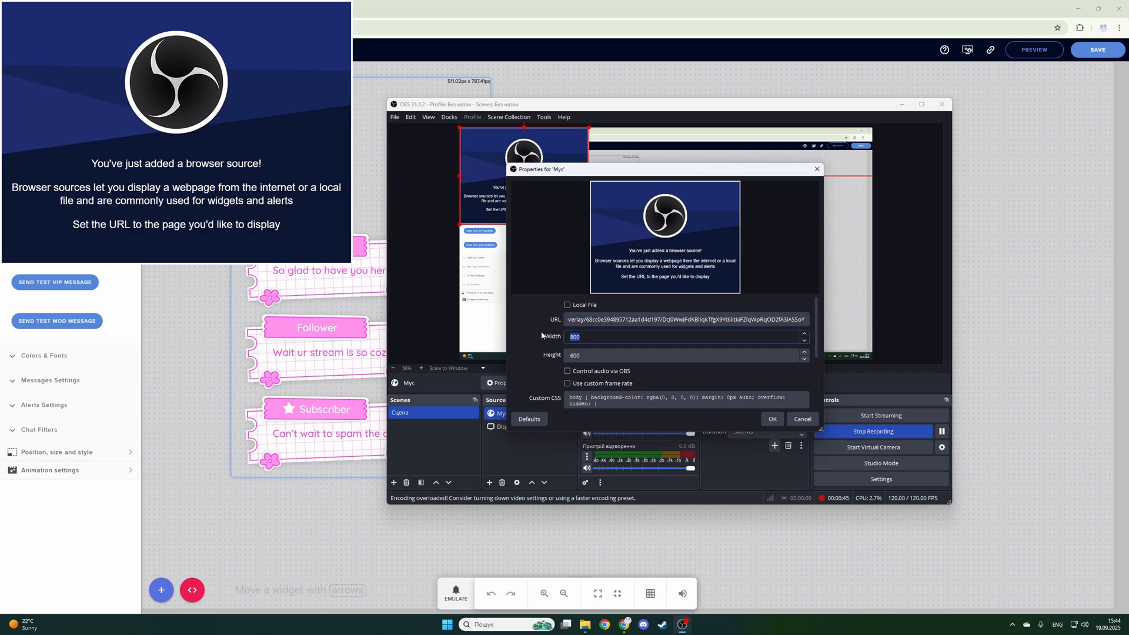
pyautogui.write('1920')
pyautogui.click(579, 355)
pyautogui.moveTo(579, 356); pyautogui.dragTo(570, 355)
pyautogui.write('108')
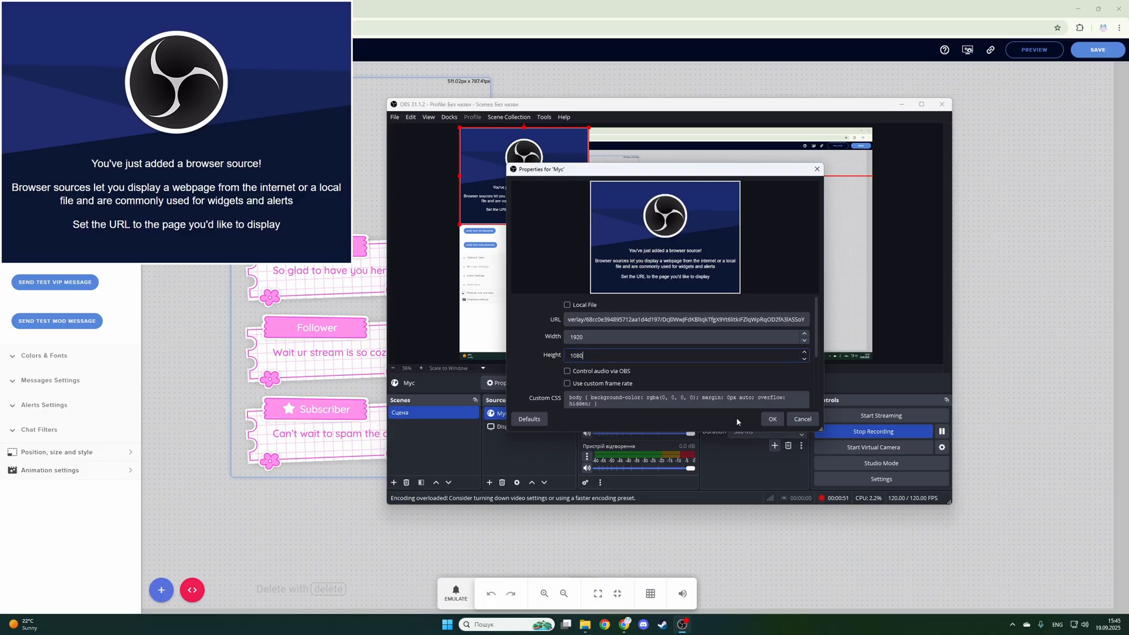
pyautogui.click(771, 419)
pyautogui.click(542, 458)
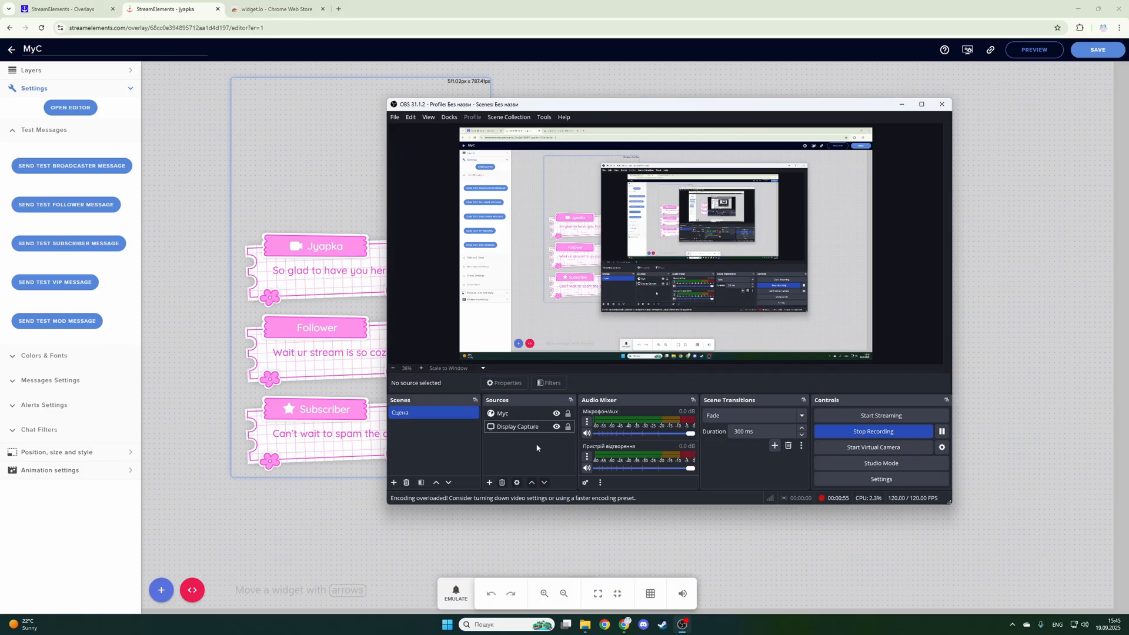
# - Send more test chat messages from the overlay editor, return to OBS and scale down the Myc source in the preview
pyautogui.click(100, 247)
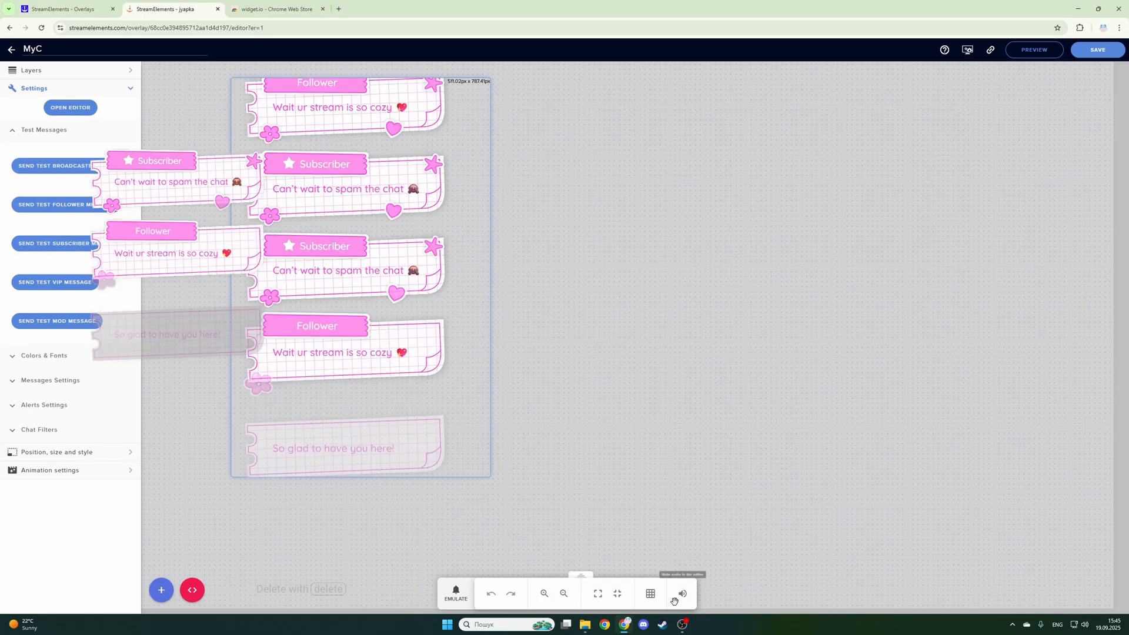
pyautogui.click(682, 624)
pyautogui.click(734, 313)
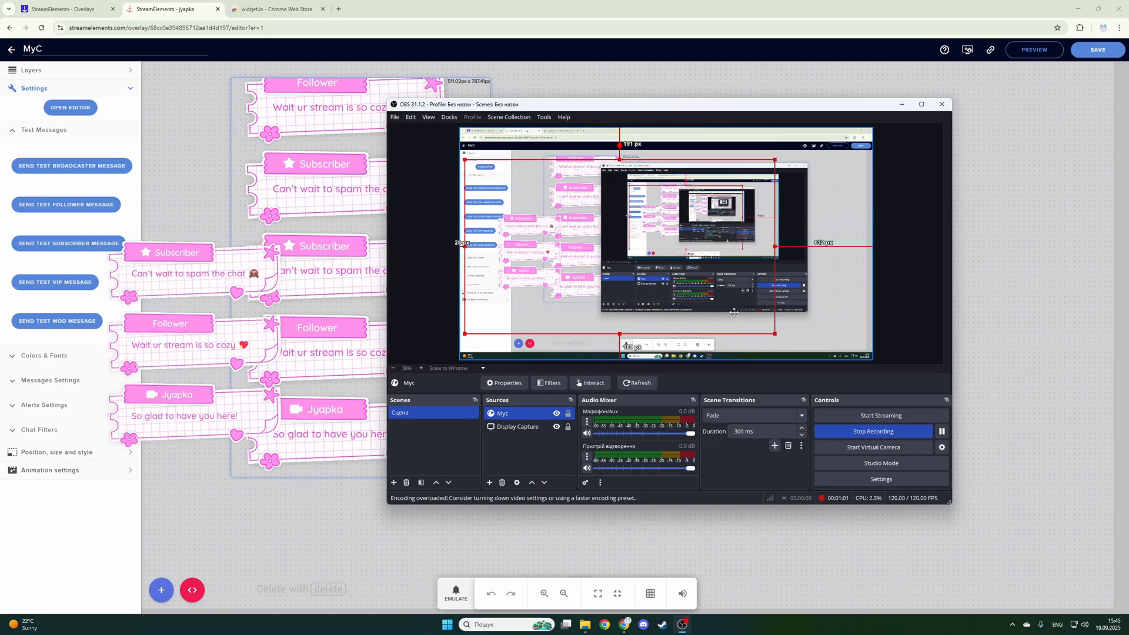
pyautogui.moveTo(734, 312); pyautogui.dragTo(556, 280)
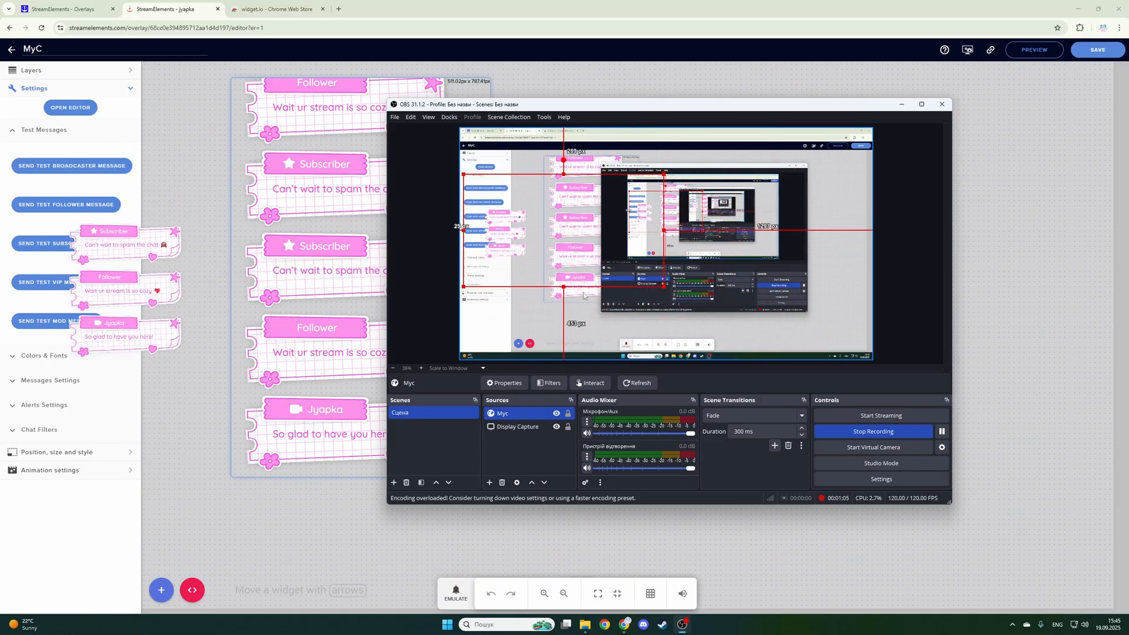